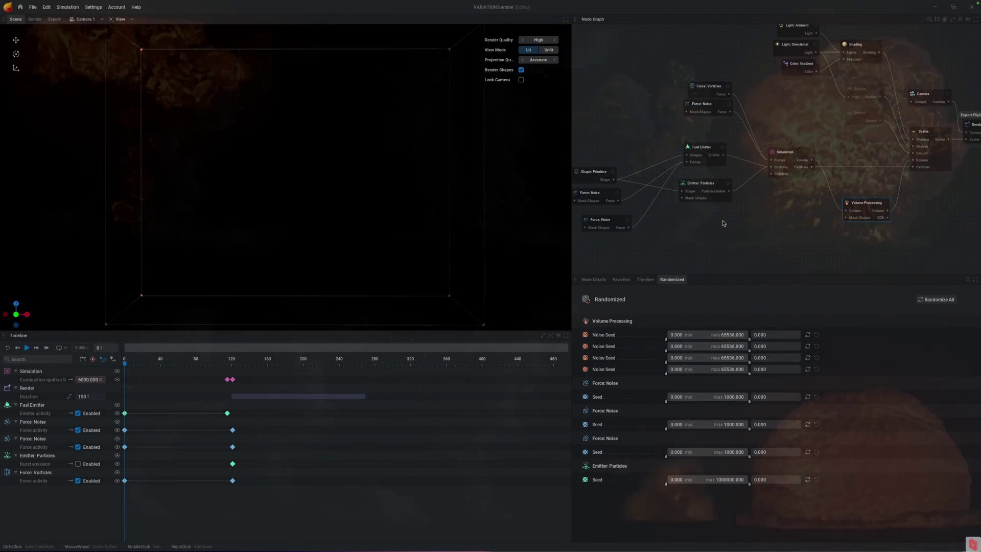
Play the explosion simulation with the original seeds and pause it around frame 223.
left_click(724, 223)
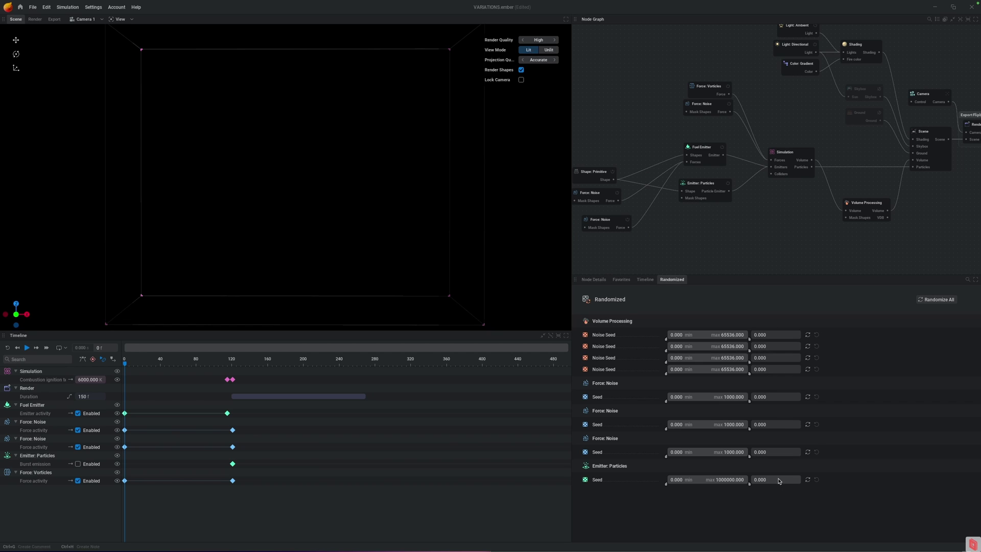
middle_click_drag(677, 217, 677, 241)
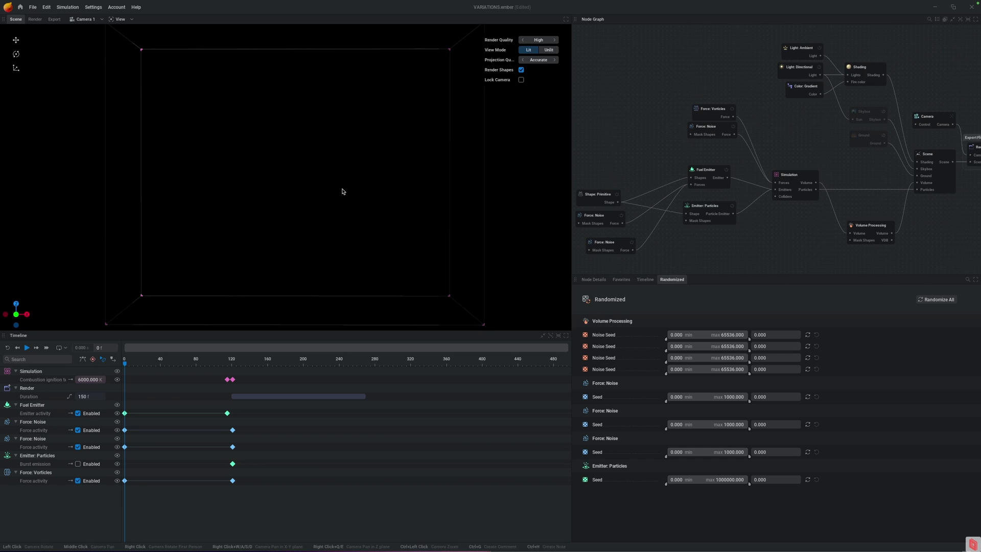
key("space")
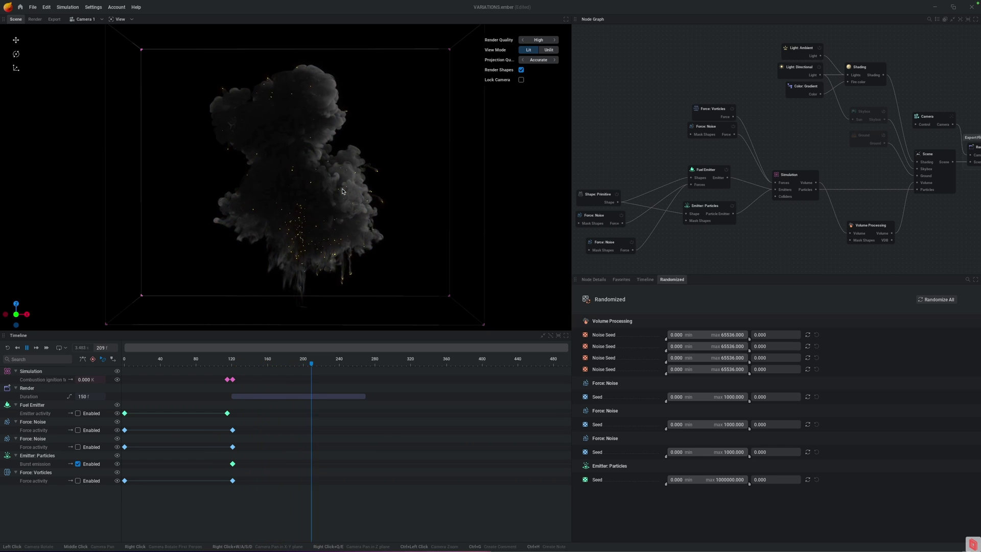
key("space")
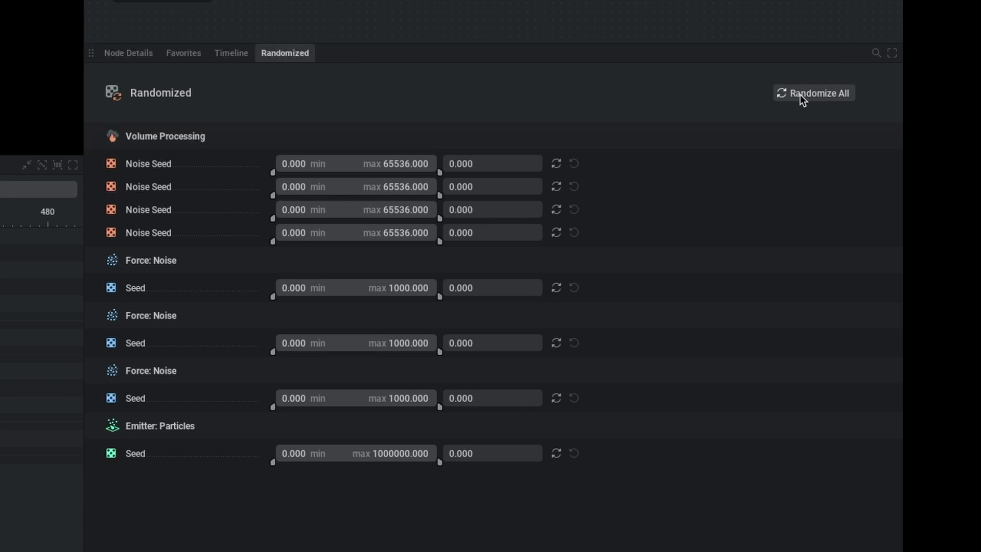
Randomize all seeds with Randomize All and replay the simulation to compare the plume.
left_click(930, 301)
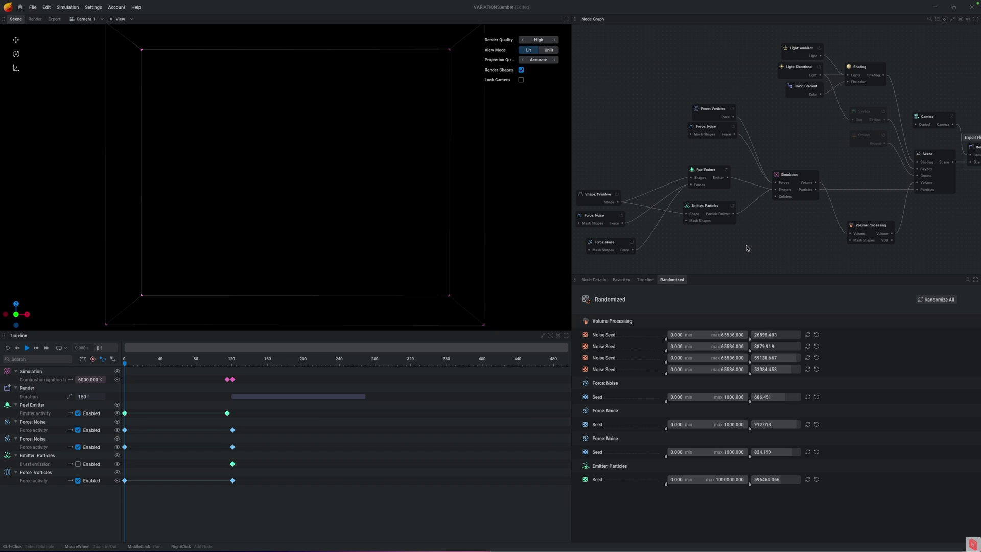
key("space")
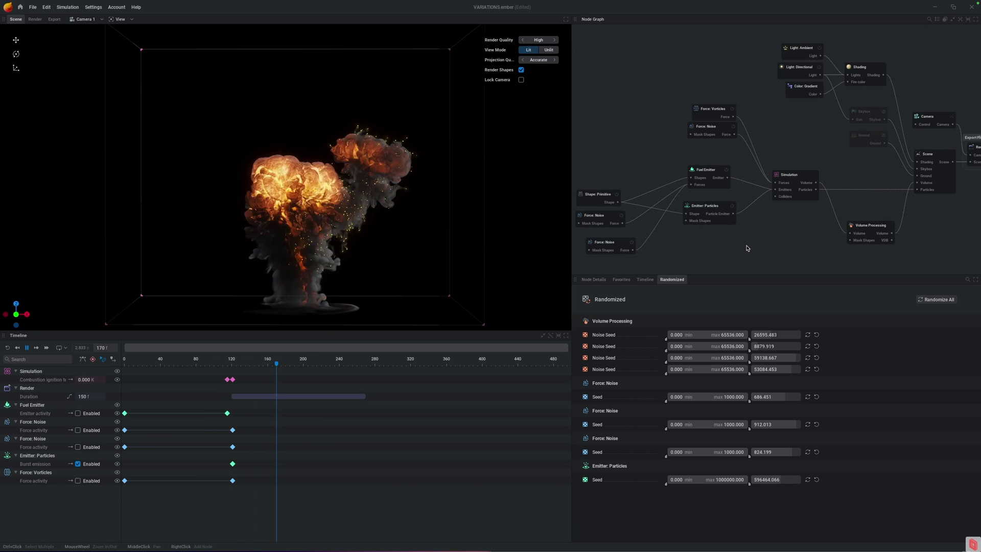
key("space")
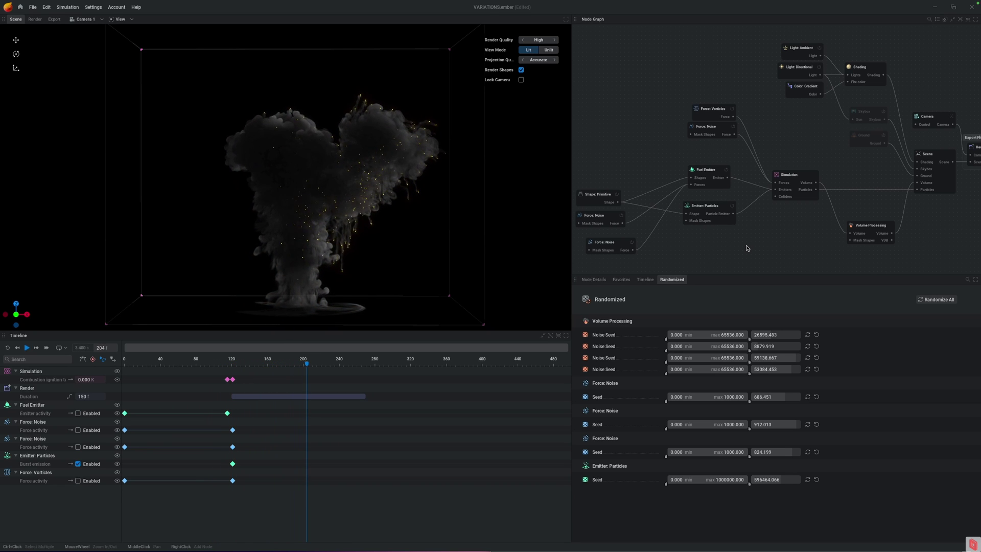
Select the bottom Force: Noise node, paste a copy, then undo the paste.
middle_click_drag(681, 254, 701, 242)
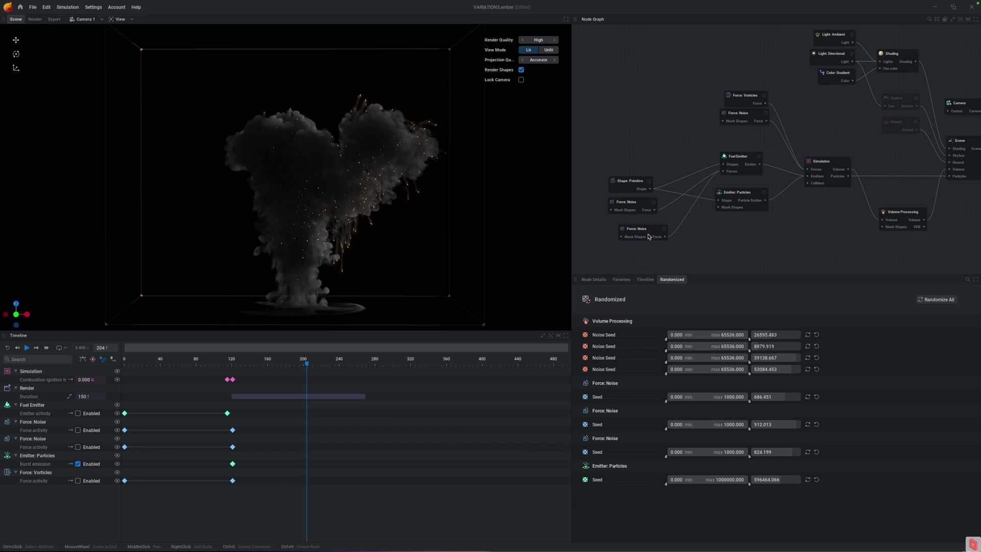
left_click(648, 230)
key("ctrl+v")
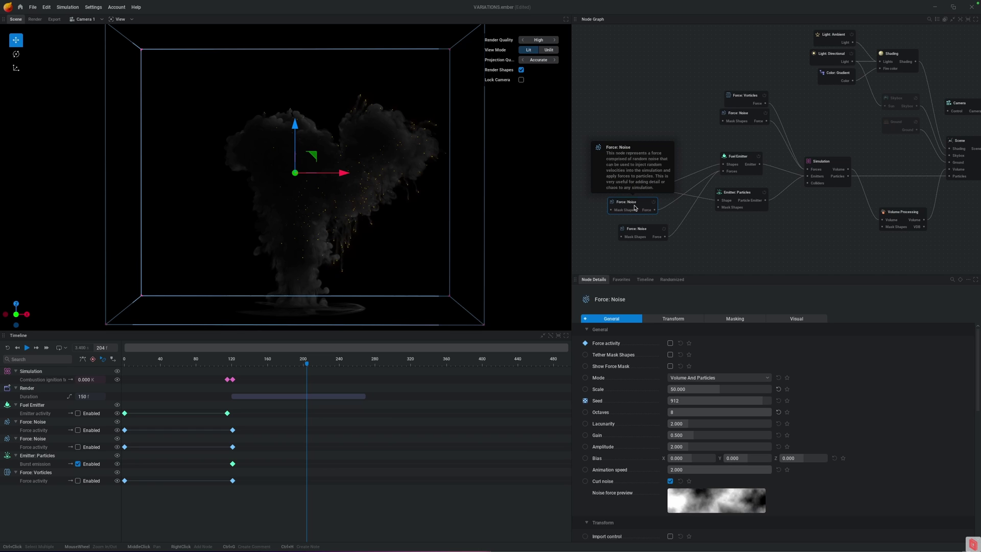
key("ctrl+z")
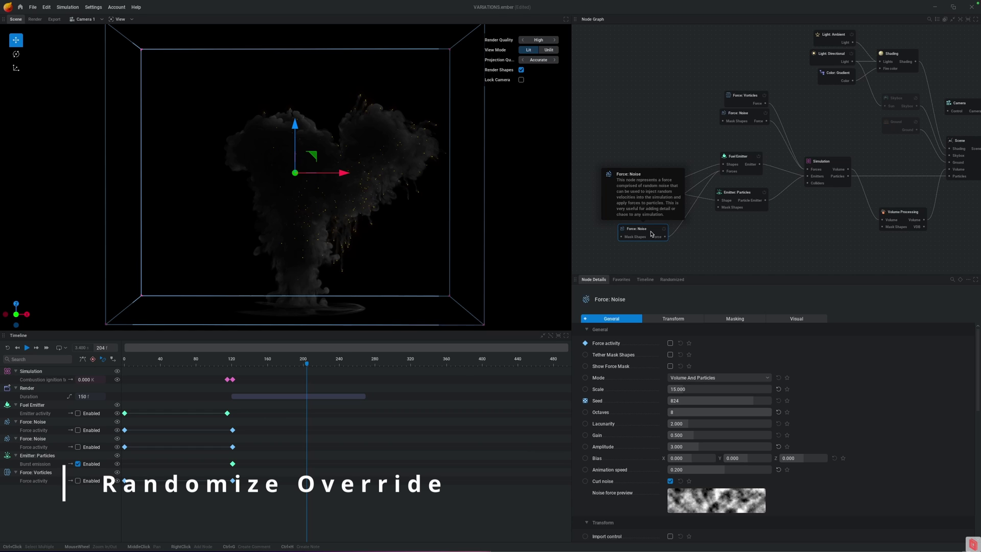
Show Shape: Primitive's settings: a Spiral of 2.500 m radius, 2.000 revolutions, 1.000 m height.
left_click(704, 238)
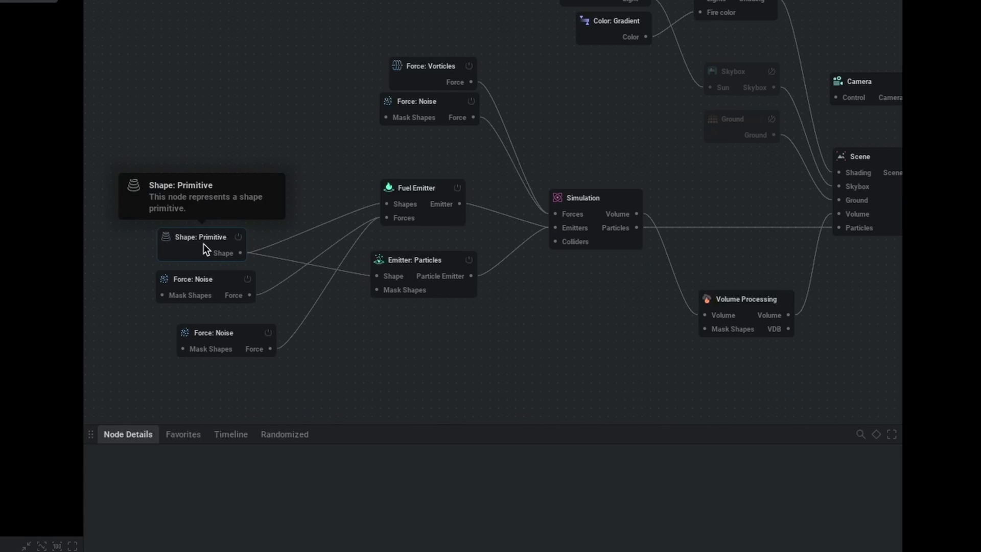
left_click(631, 182)
mouse_move(631, 183)
left_mouse_down()
mouse_move(620, 177)
mouse_move(625, 168)
left_mouse_up()
left_click(420, 189)
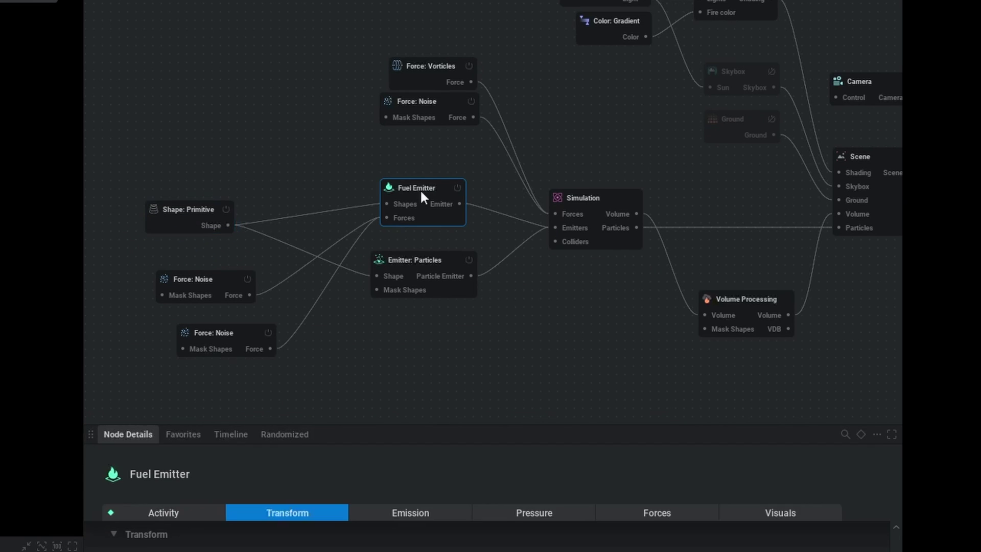
left_click(164, 204)
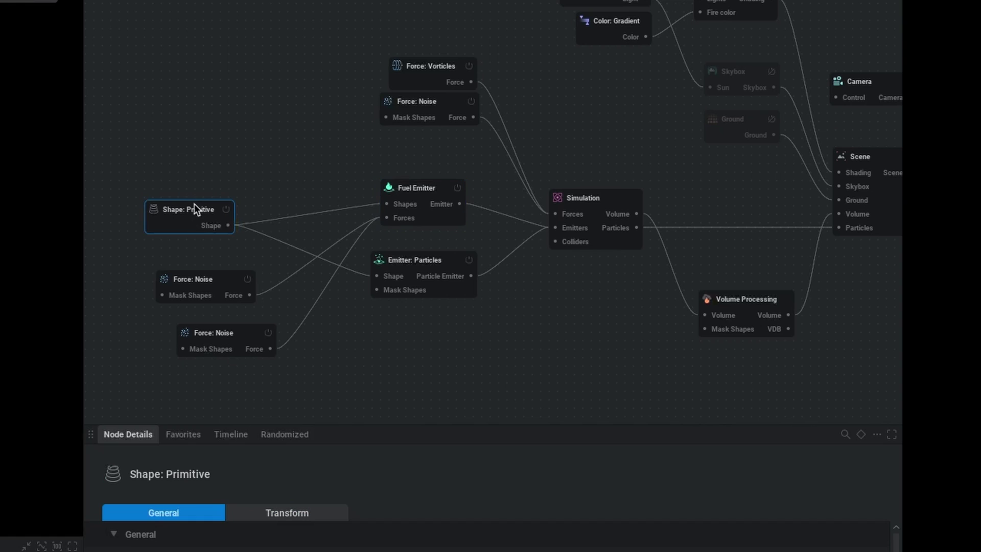
left_click(409, 262)
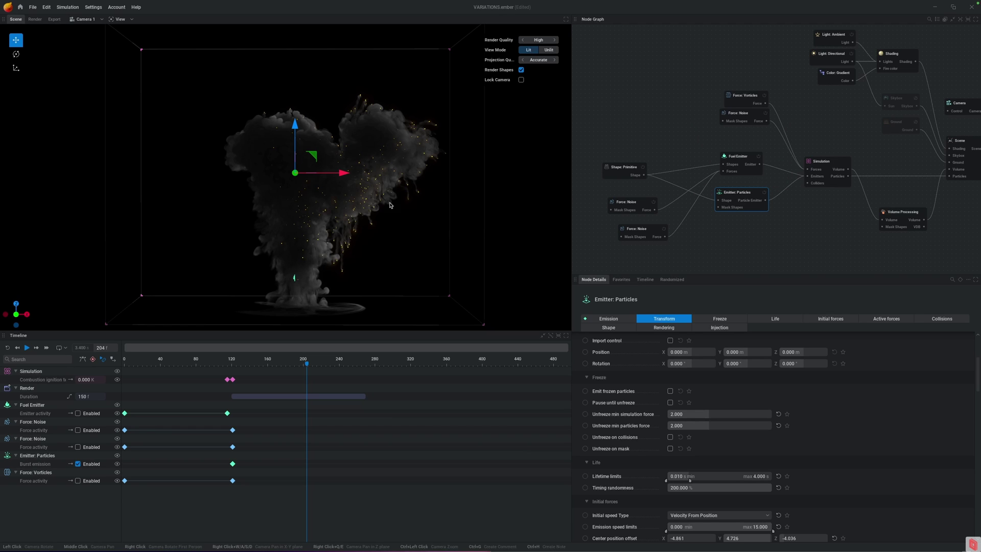
left_click(627, 173)
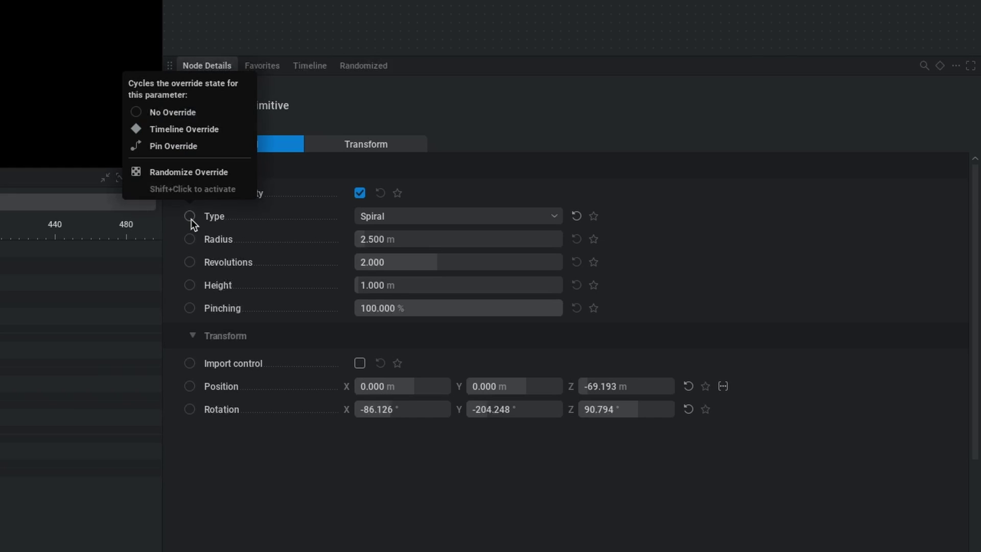
Make the Shape: Primitive Type randomizable and re-roll the shape type several times.
left_click(190, 217, "shift")
left_click(364, 66)
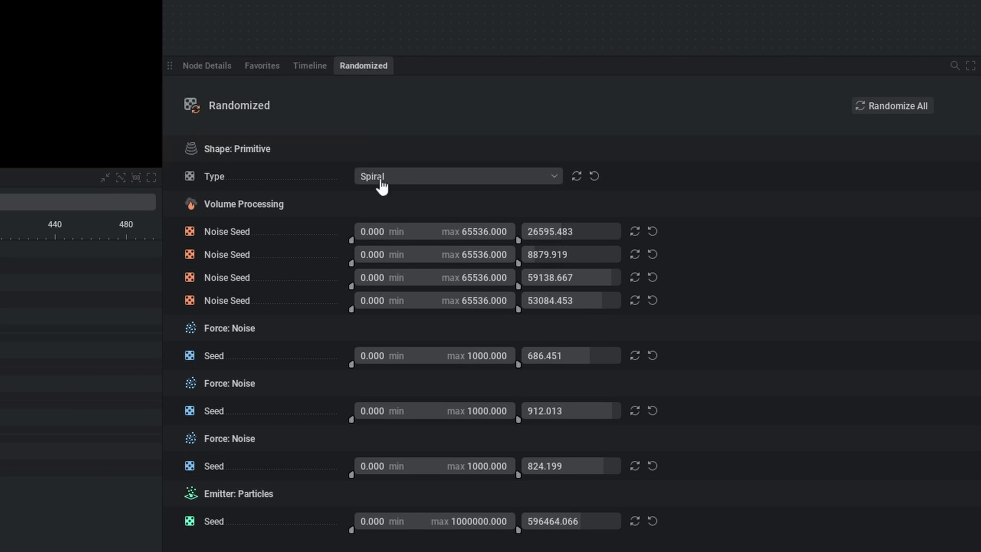
left_click(577, 178)
left_click(577, 179)
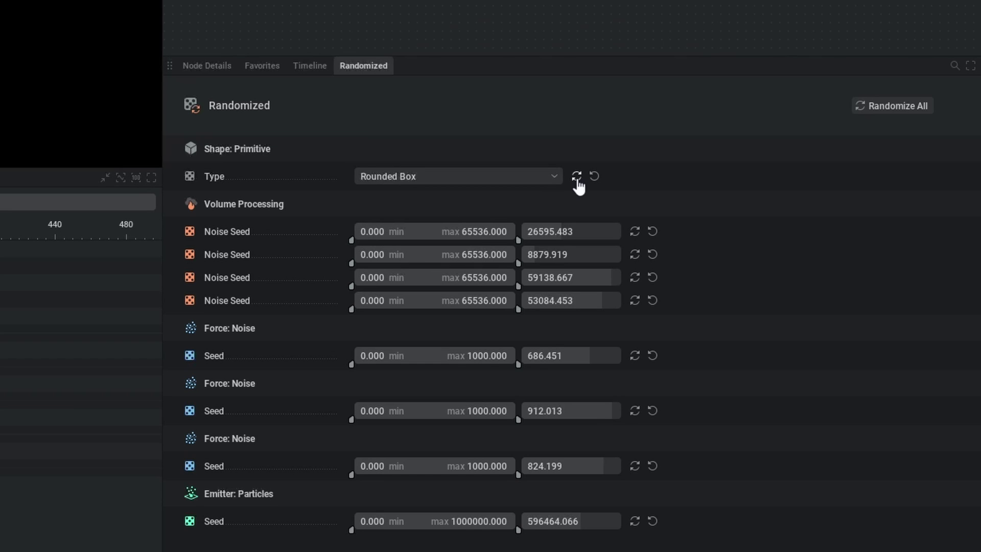
left_click(577, 179)
left_click(577, 179)
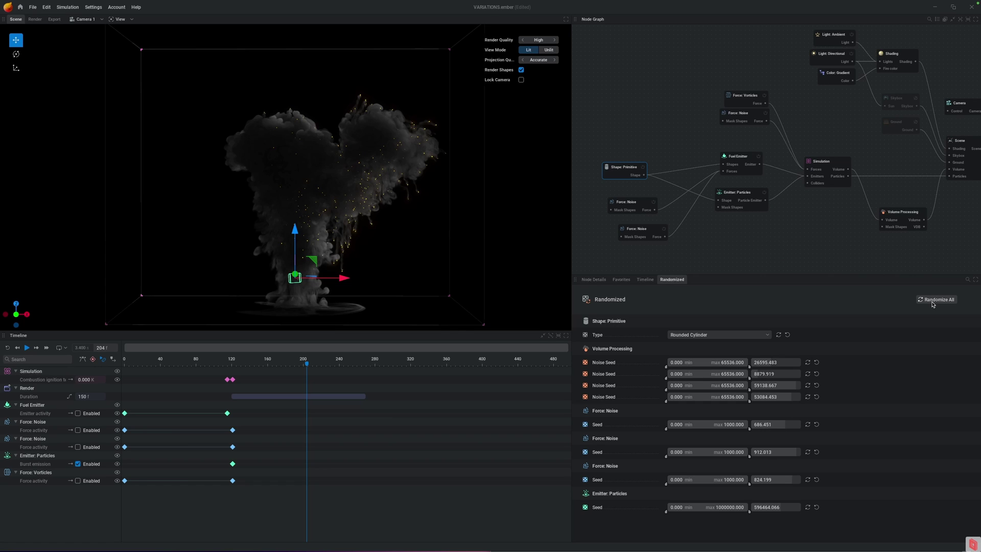
Randomize all parameters and replay, producing a Rounded Box fireball.
left_click(933, 305)
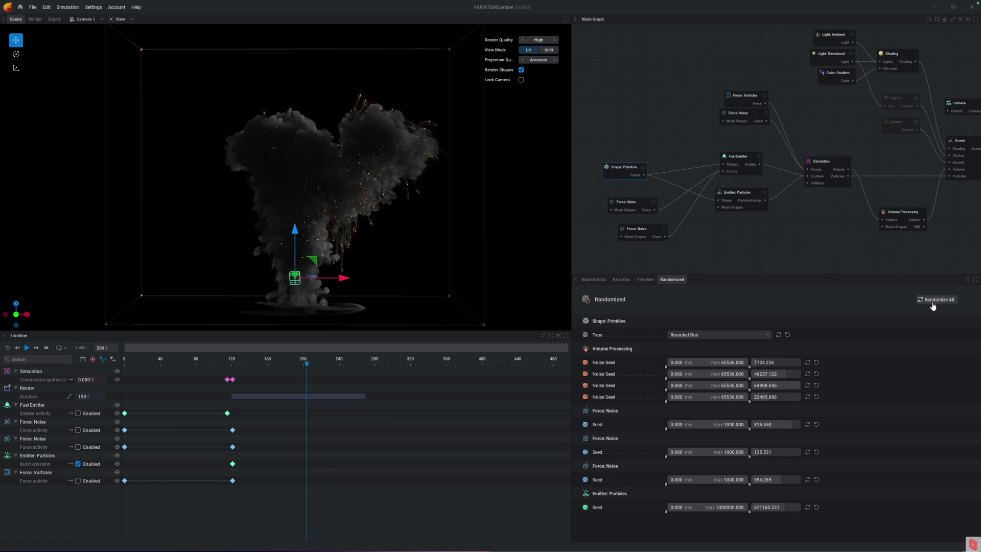
key("space")
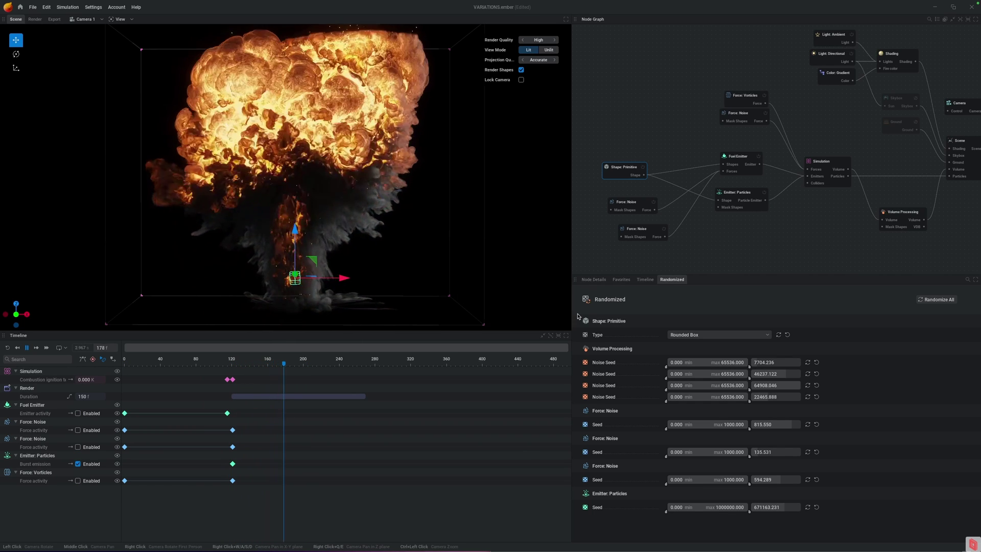
key("space")
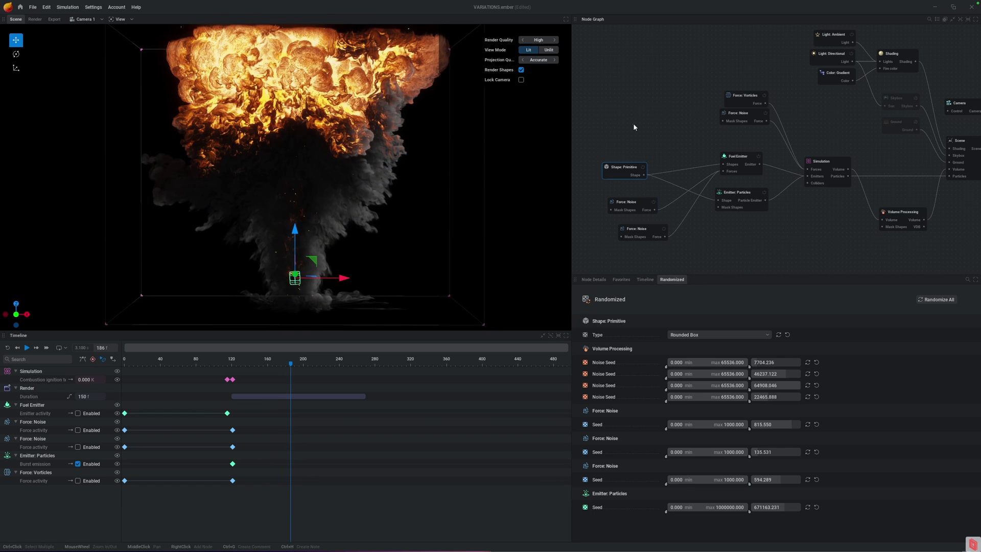
Make the Shape: Primitive Position and Rotation parameters randomizable.
left_click(620, 177)
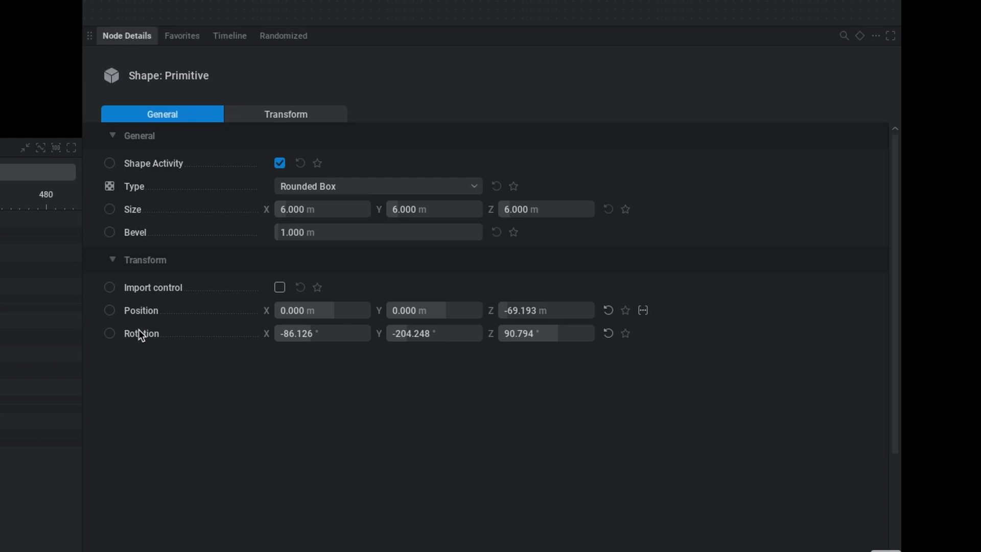
mouse_move(124, 314)
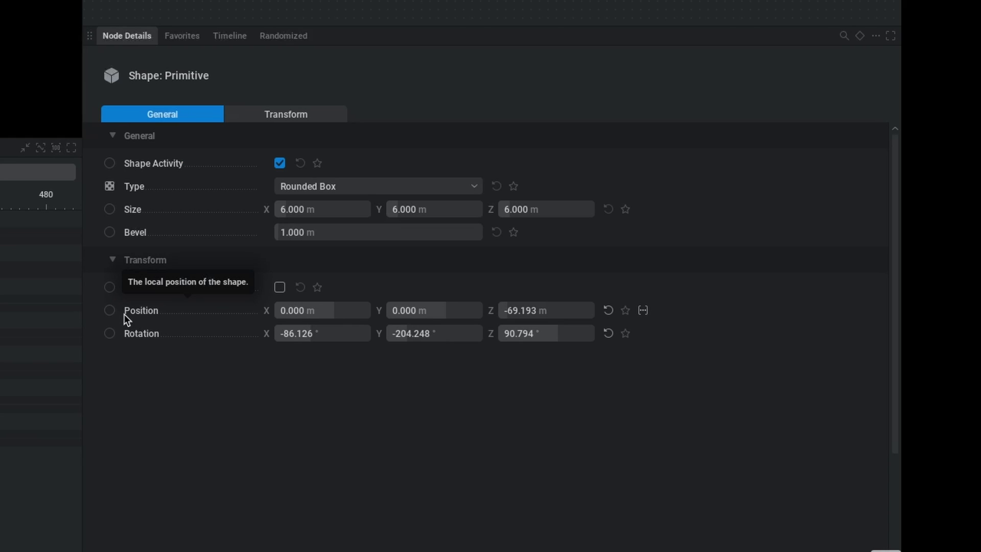
left_click(110, 310, "shift")
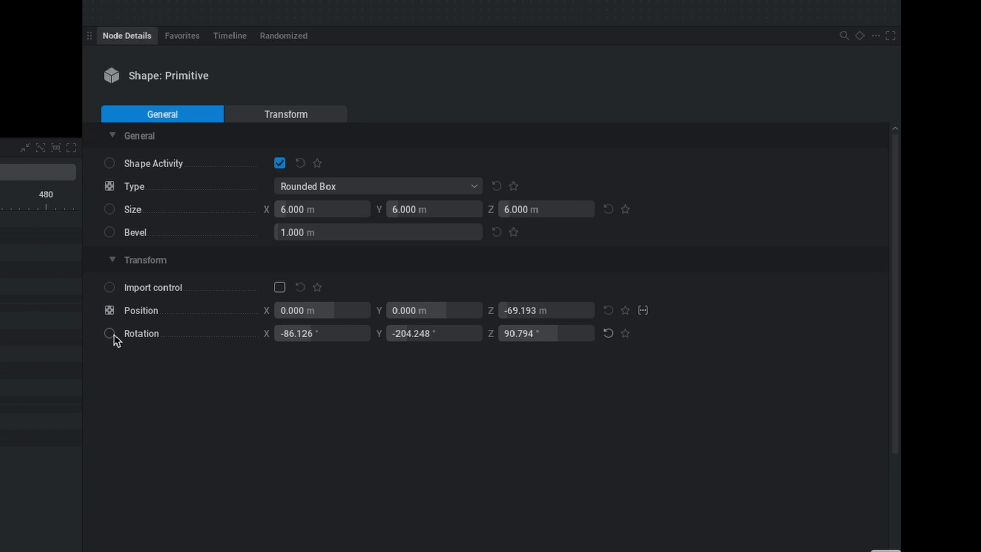
left_click(109, 333, "shift")
Review the new Position and Rotation ranges and re-roll Position X to 18.549 m.
left_click(298, 37)
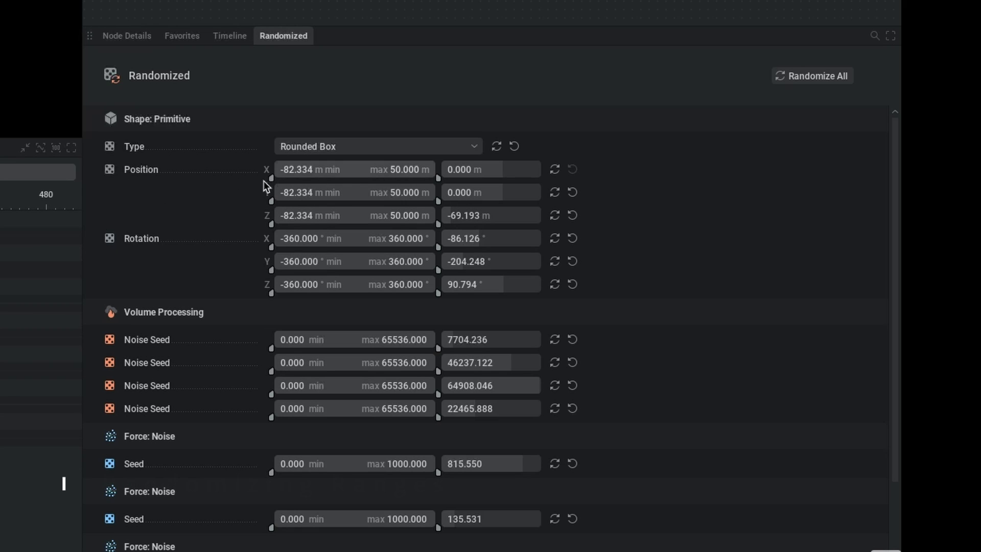
left_click_drag(271, 178, 620, 188)
left_click(554, 170)
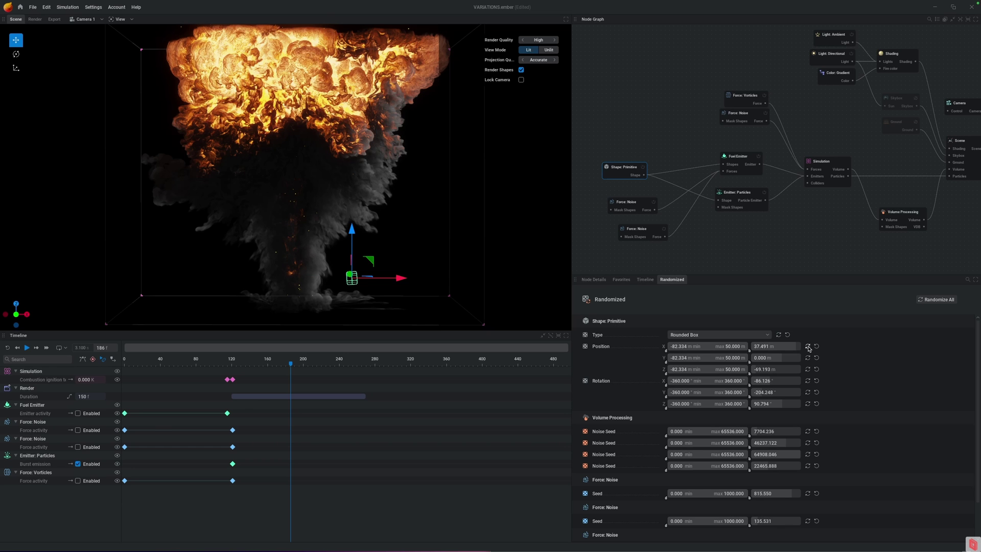
Re-roll the shape's X position six times, moving the emitter across the scene.
left_click(807, 347)
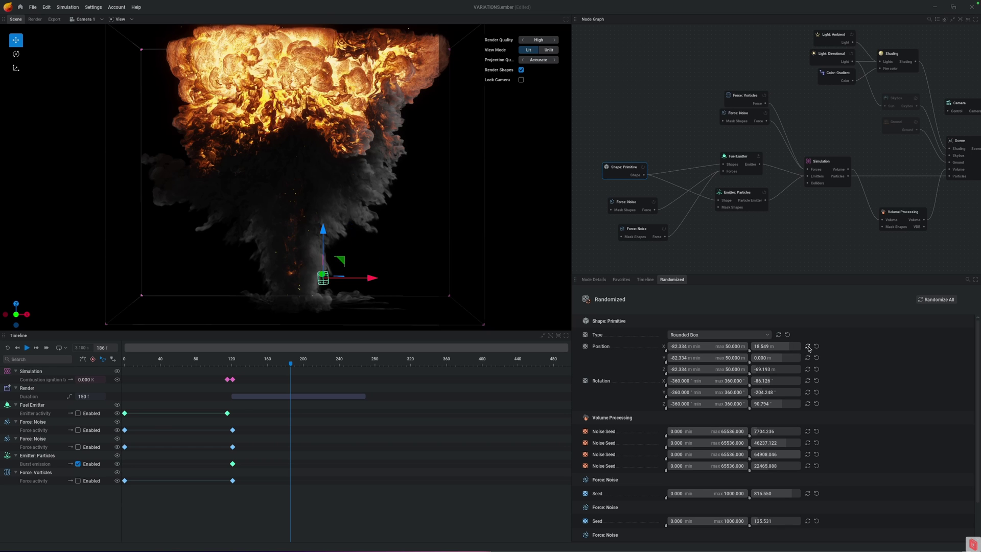
left_click(807, 347)
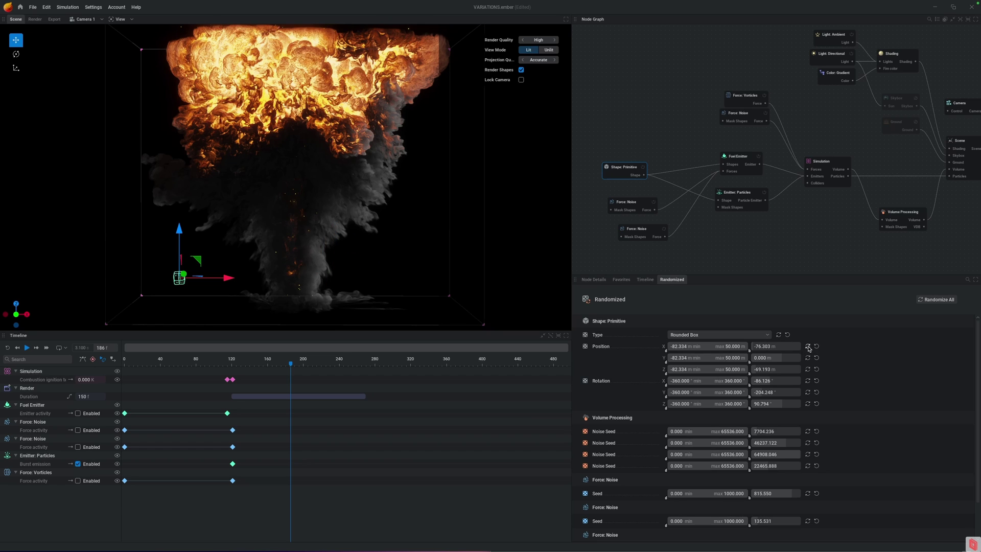
left_click(807, 347)
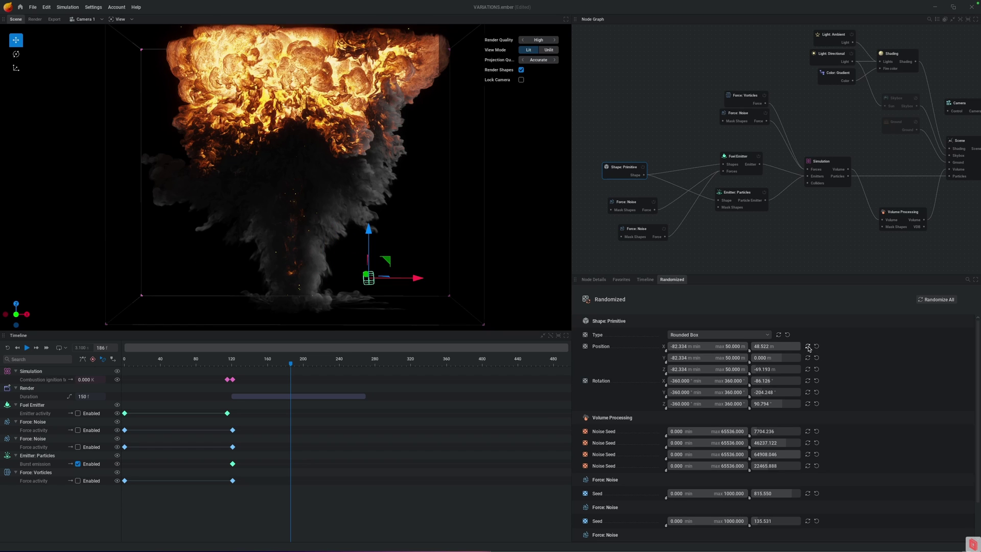
left_click(808, 346)
left_click(808, 347)
left_click(808, 346)
Set the Position X range minimum to -40.
left_click(686, 347)
type("-40")
key("Tab")
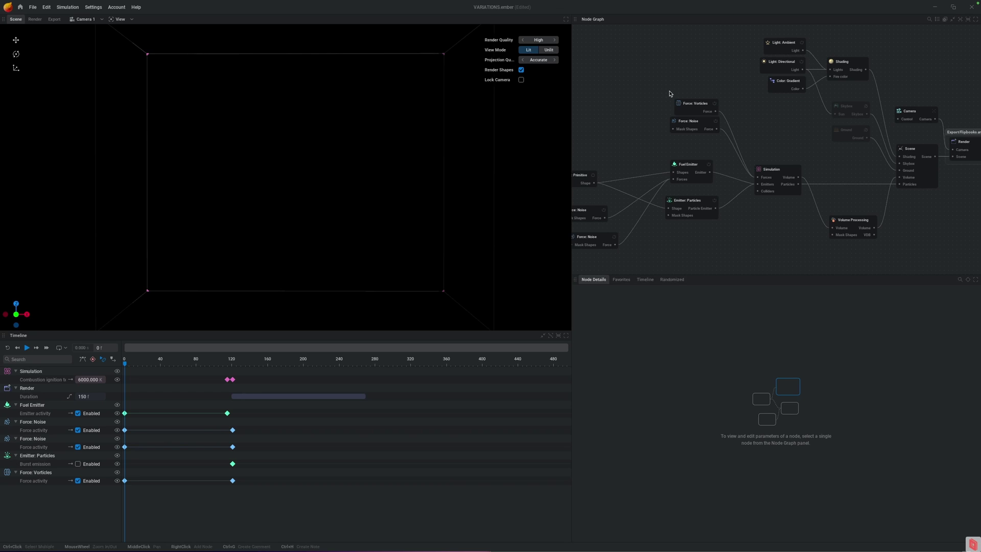
Review the Render node's export Directory and its available variables.
middle_click_drag(785, 133, 689, 143)
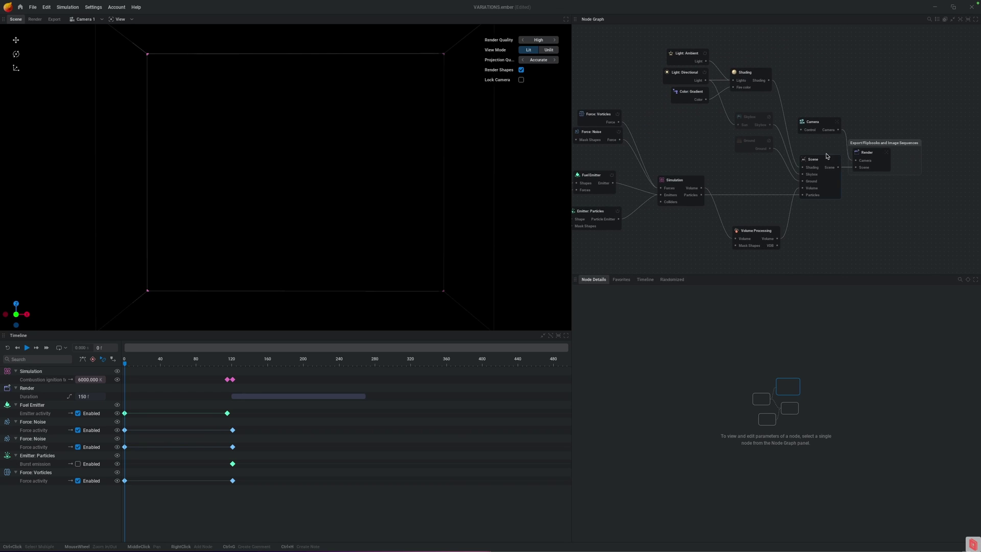
left_click(878, 160)
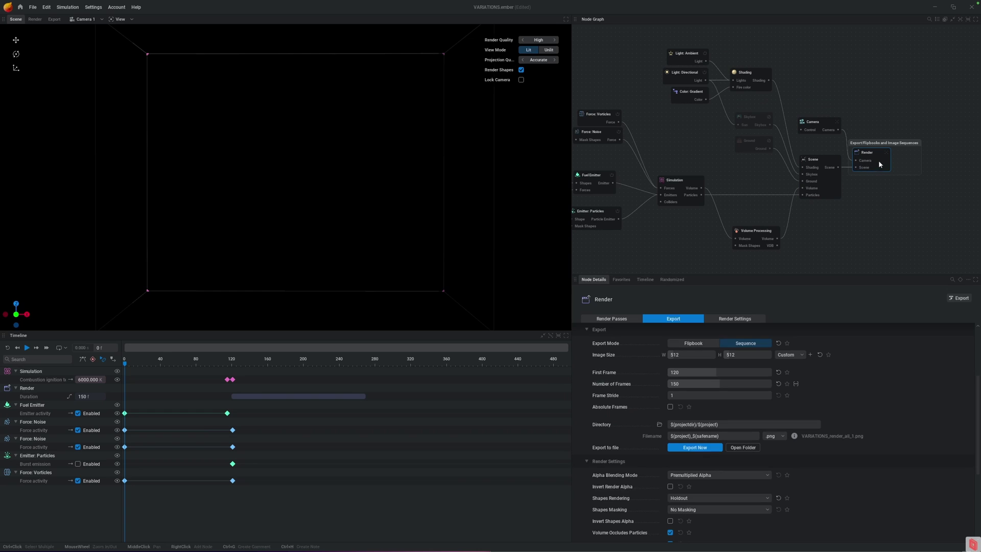
left_click(739, 425)
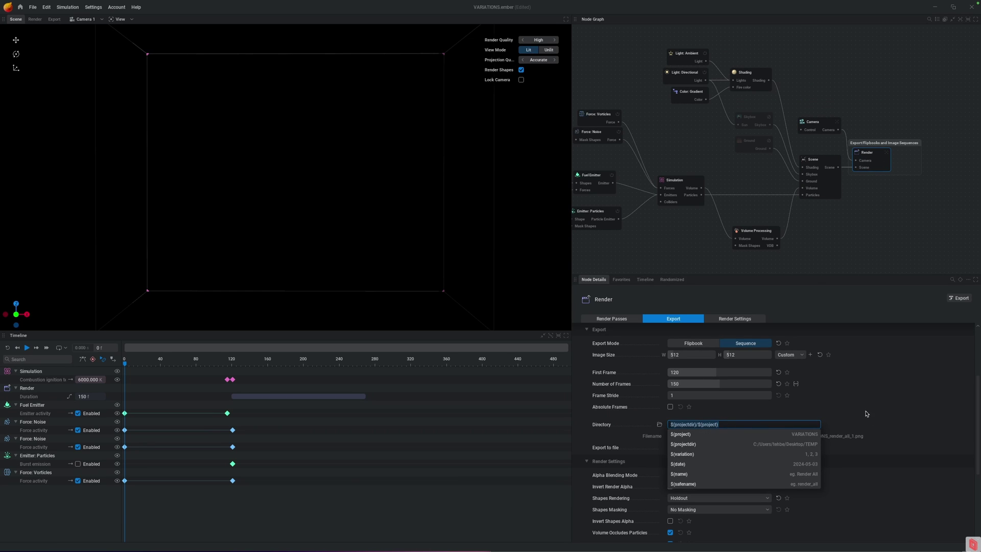
left_click(895, 404)
left_click(877, 191)
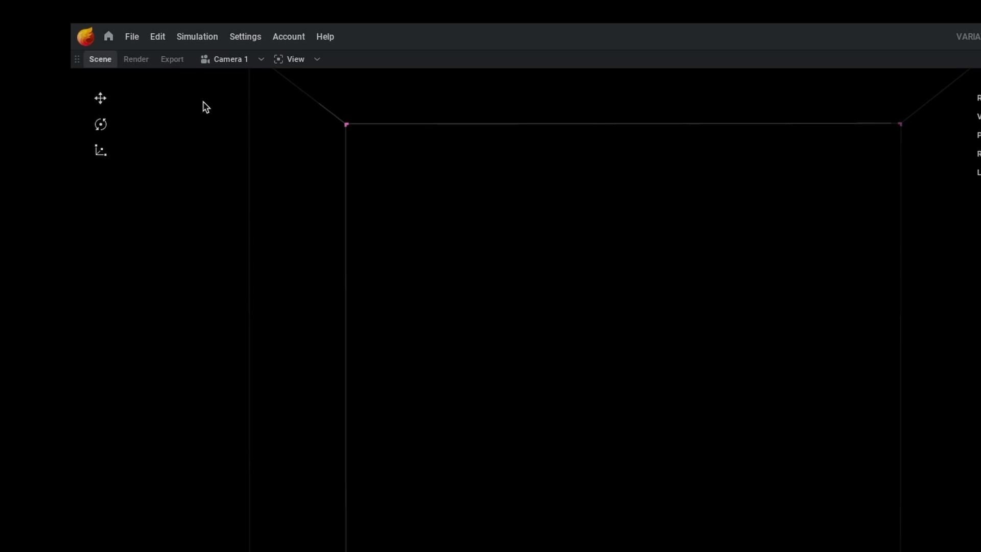
Save the project under a new name as VARIATIONS_OG.ember.
left_click(134, 39)
left_click(155, 138)
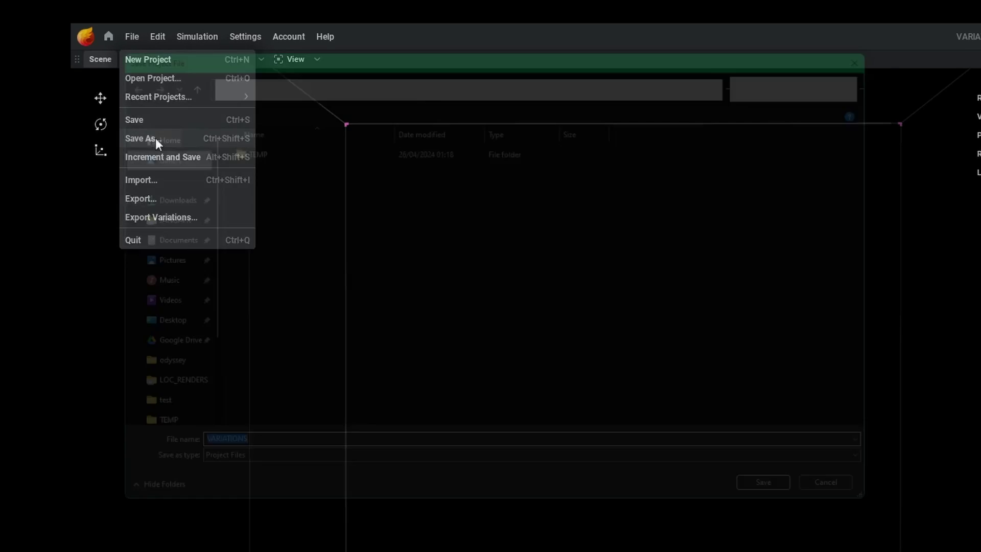
left_click(228, 465)
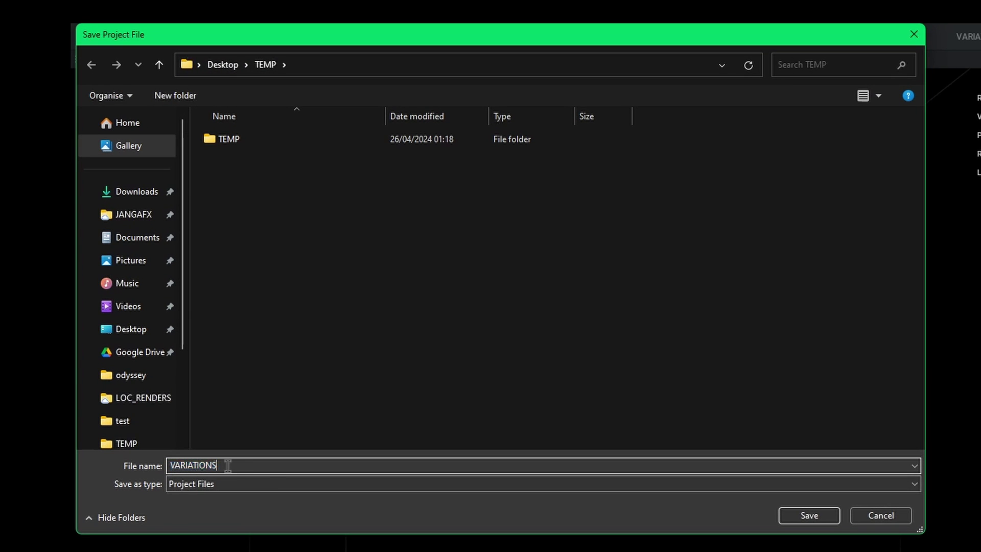
type("_01")
key("Return")
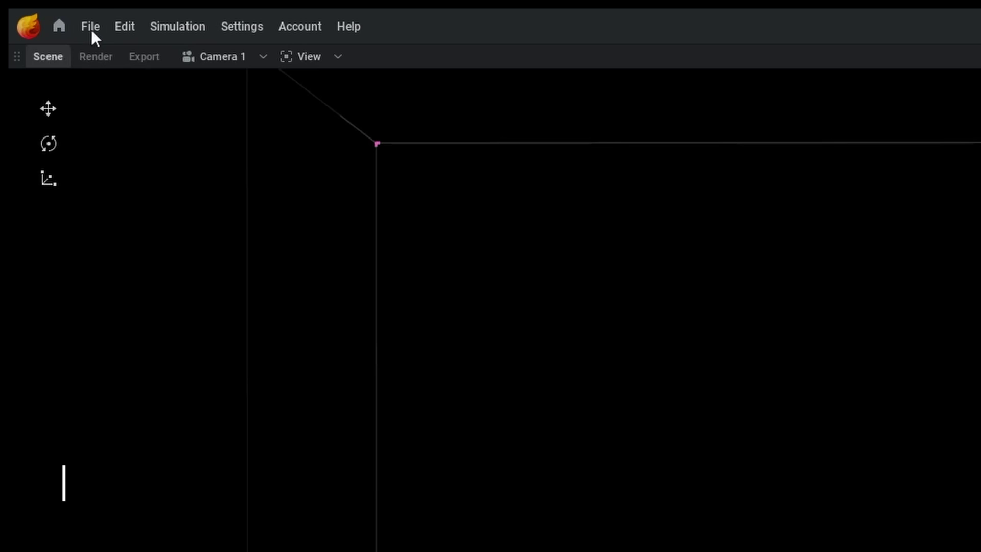
Set Number of variations to 3 in the Export Variations dialog.
left_click(33, 7)
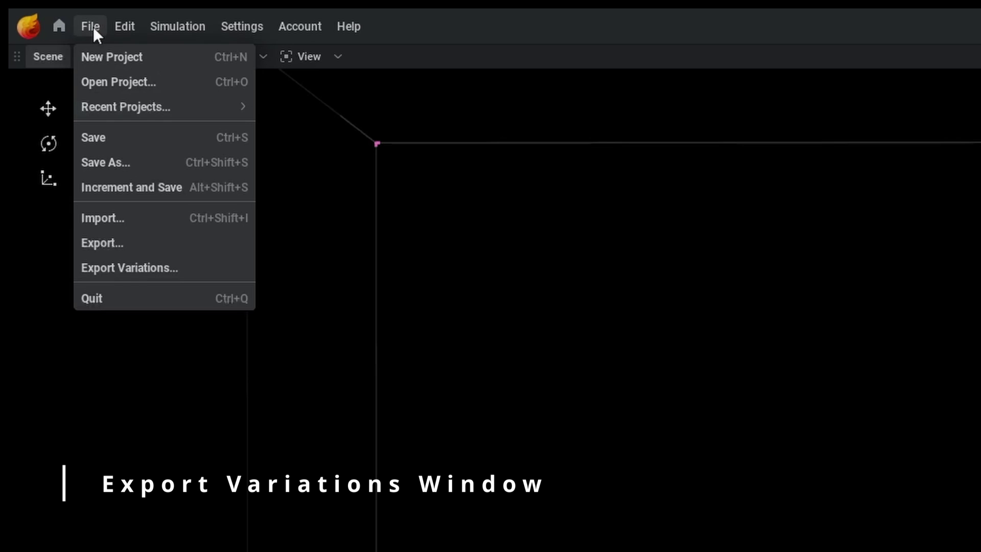
left_click(126, 268)
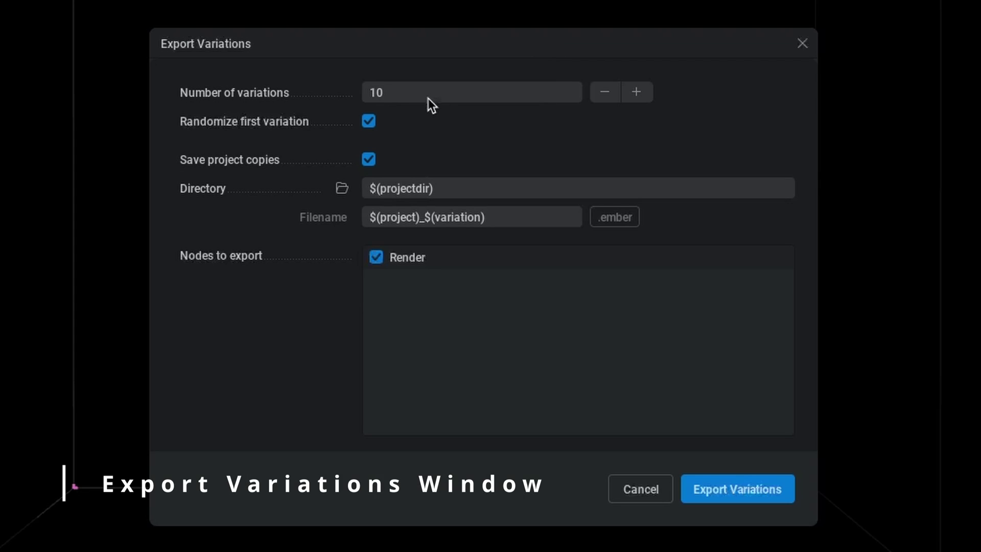
left_click(613, 100)
left_click(613, 100)
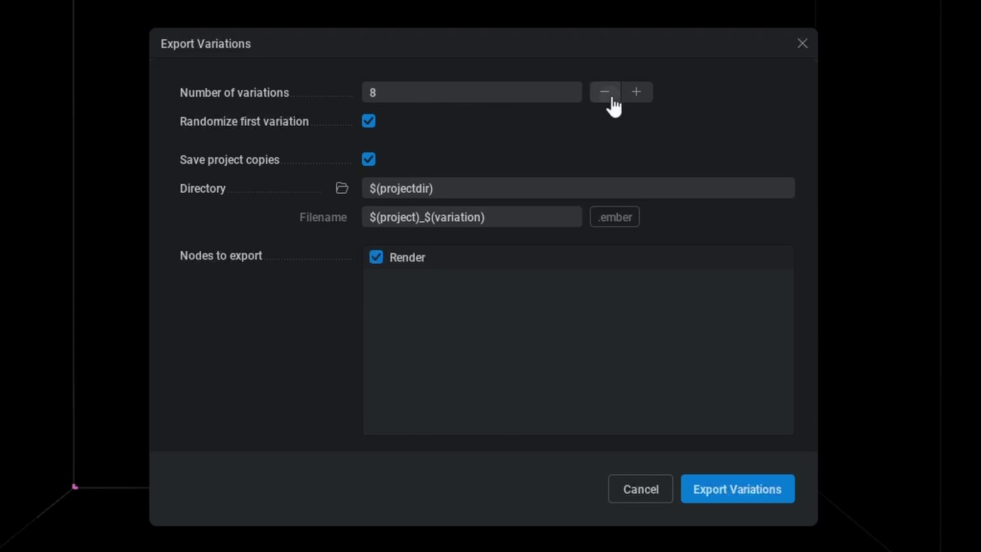
left_click(613, 100)
left_click(612, 101)
Check the variations Directory variables and keep the Render node included in the export.
left_click(466, 189)
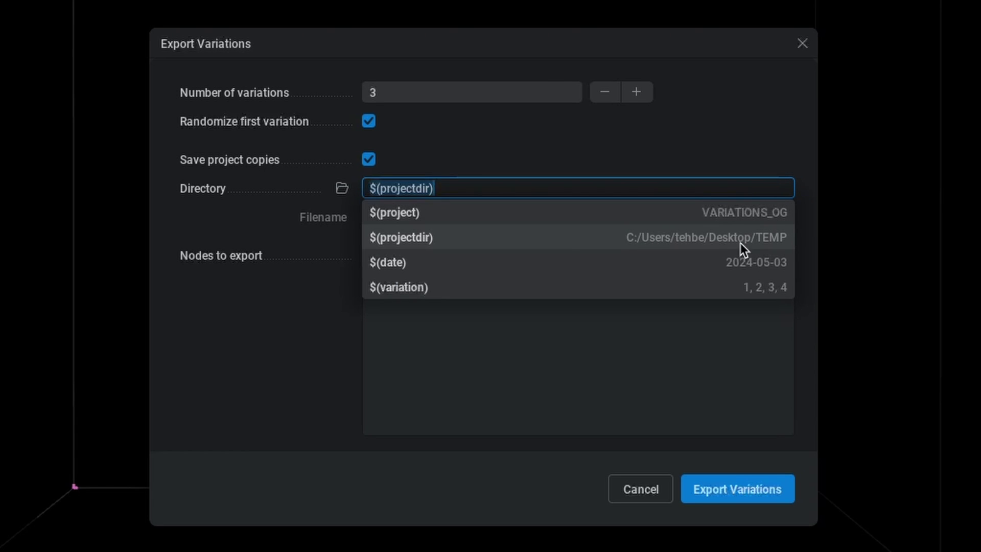
left_click(725, 140)
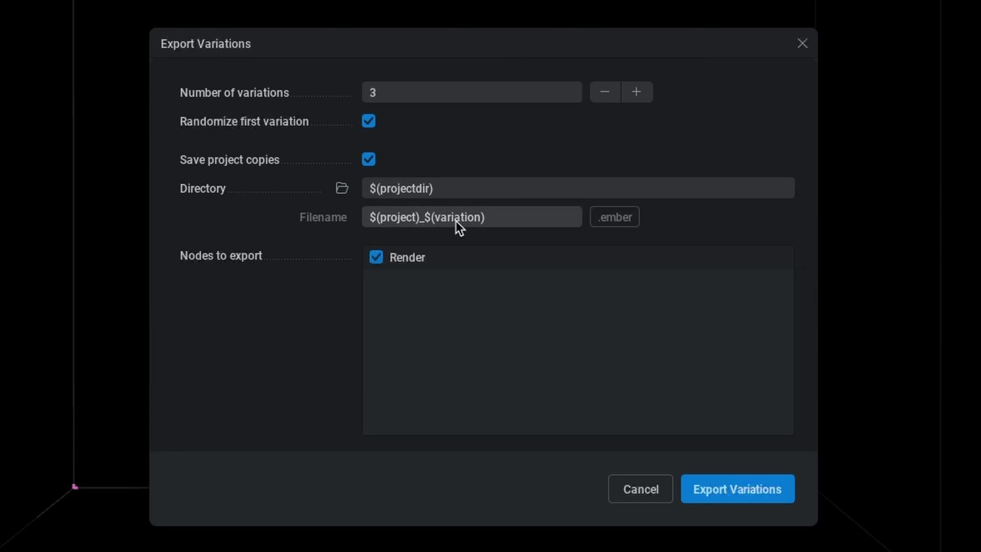
left_click(480, 257)
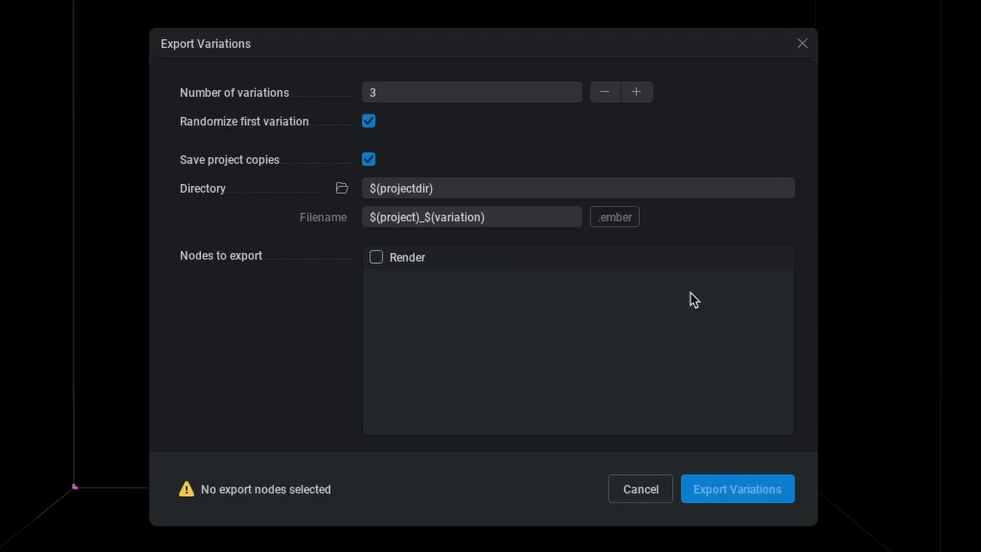
left_click(376, 258)
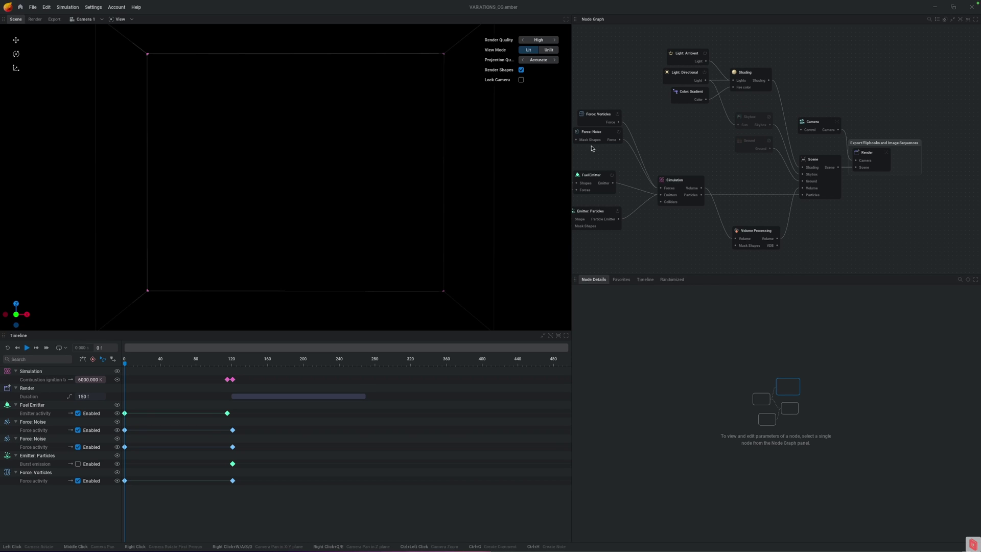
Append ${variation} to the Render export directory, giving ${projectdir}/${project}/${variation}.
left_click(878, 163)
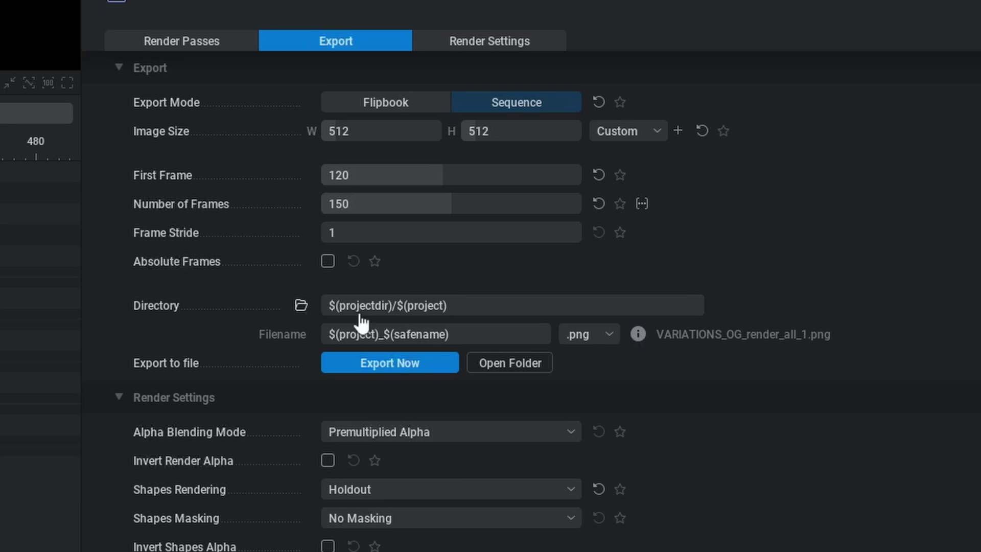
left_click(727, 424)
left_click(471, 306)
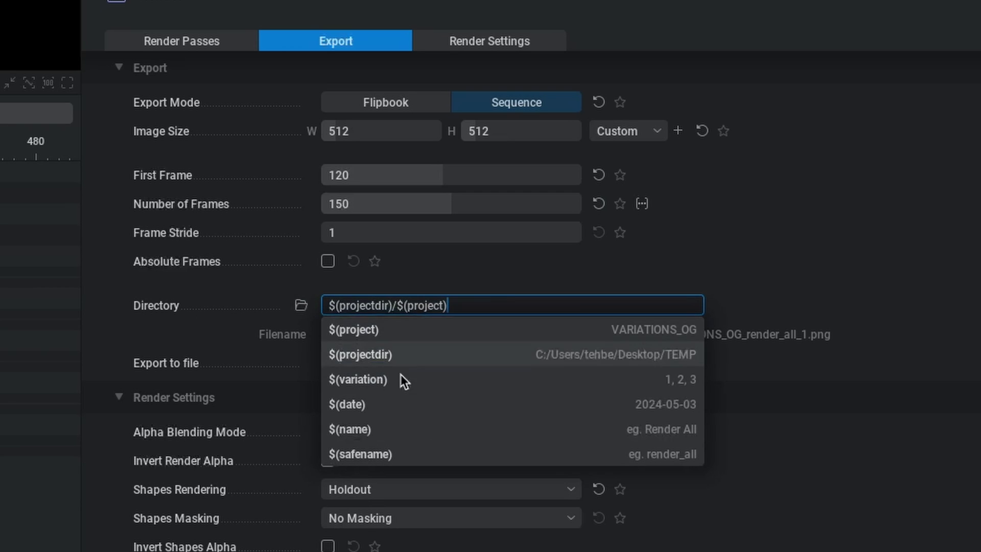
left_click(364, 378)
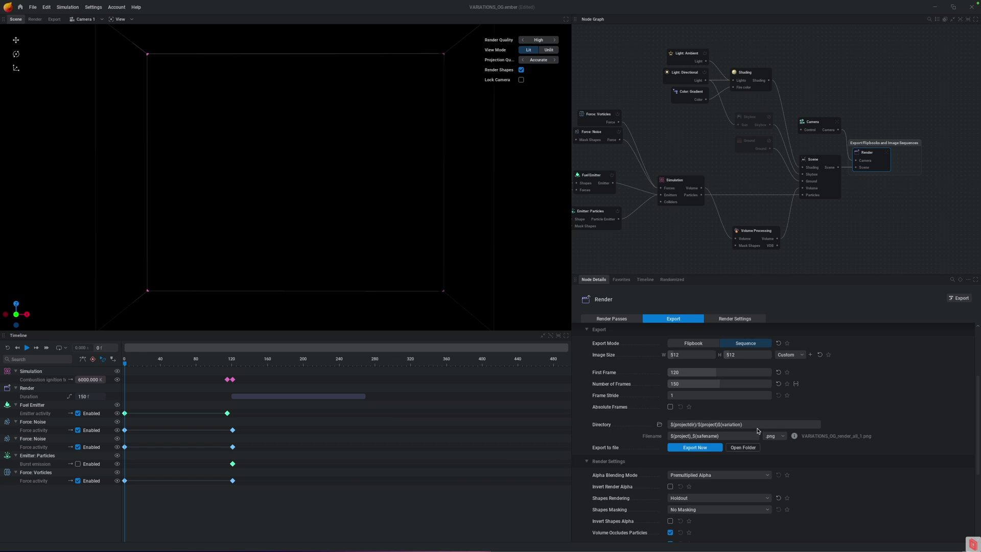
left_click(549, 307)
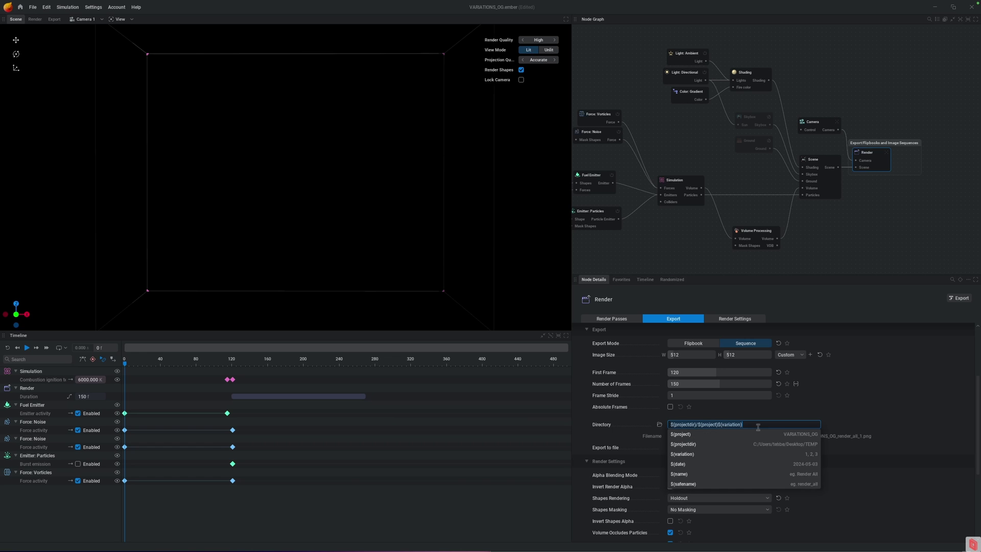
left_click(848, 423)
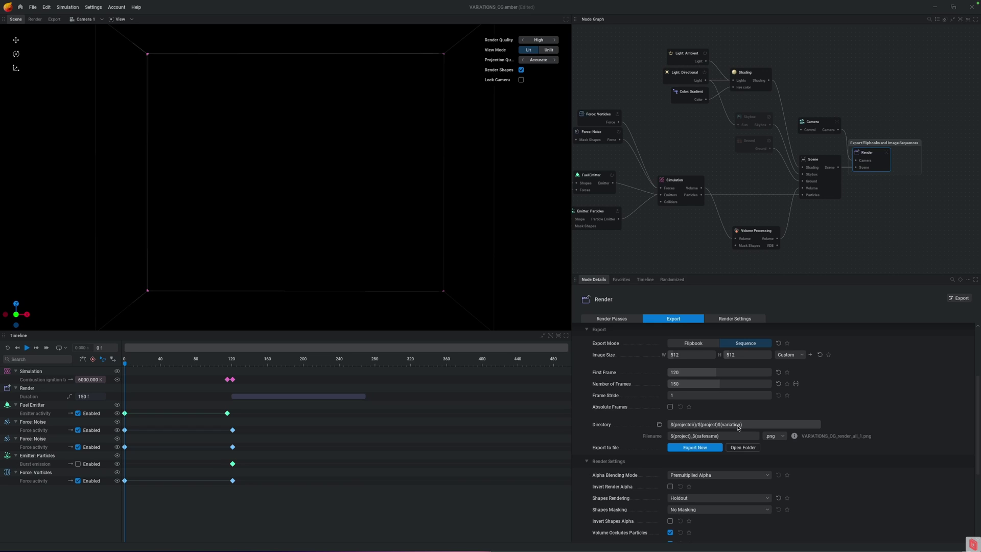
left_click(779, 426)
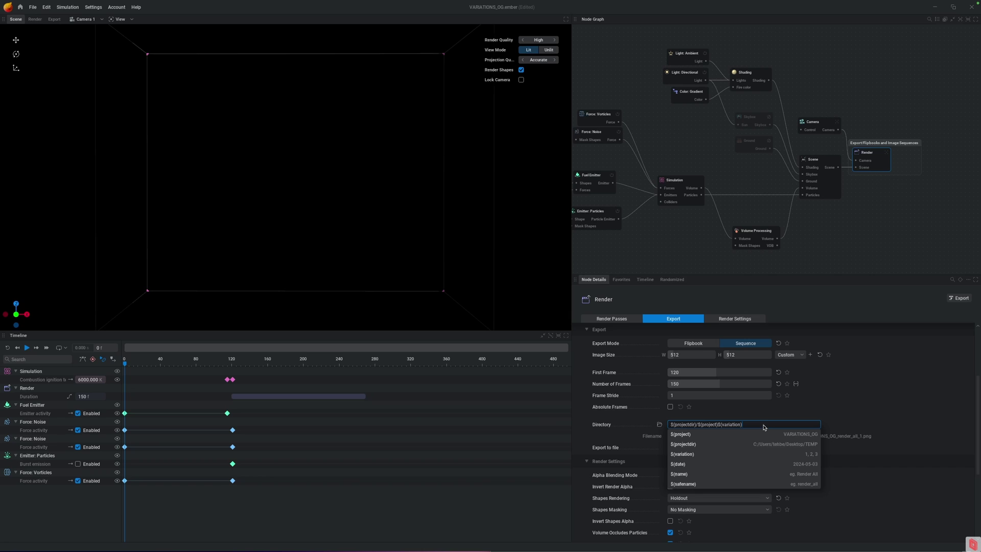
left_click(34, 7)
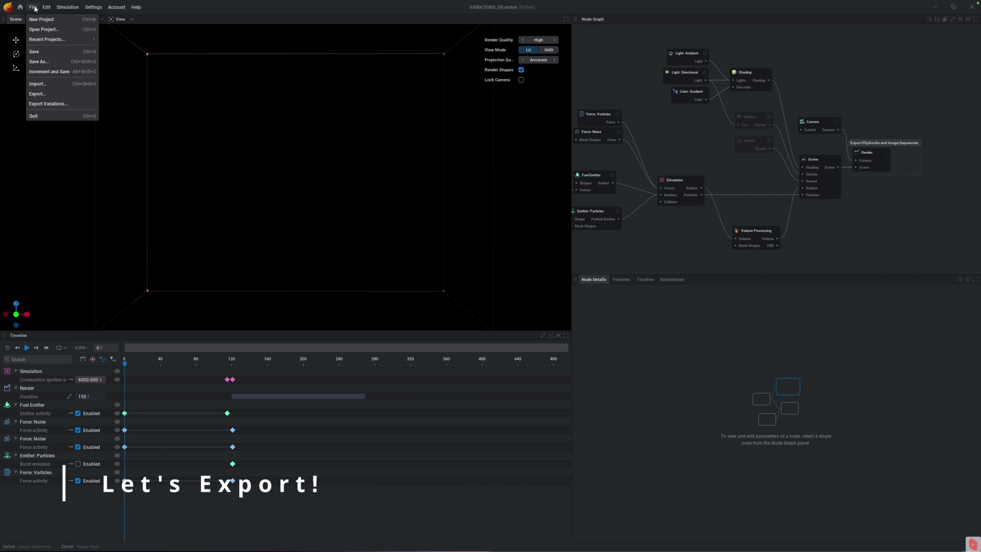
Run Export Variations to write the VARIATIONS_OG1–OG3 folders and .ember copies into TEMP.
left_click(42, 104)
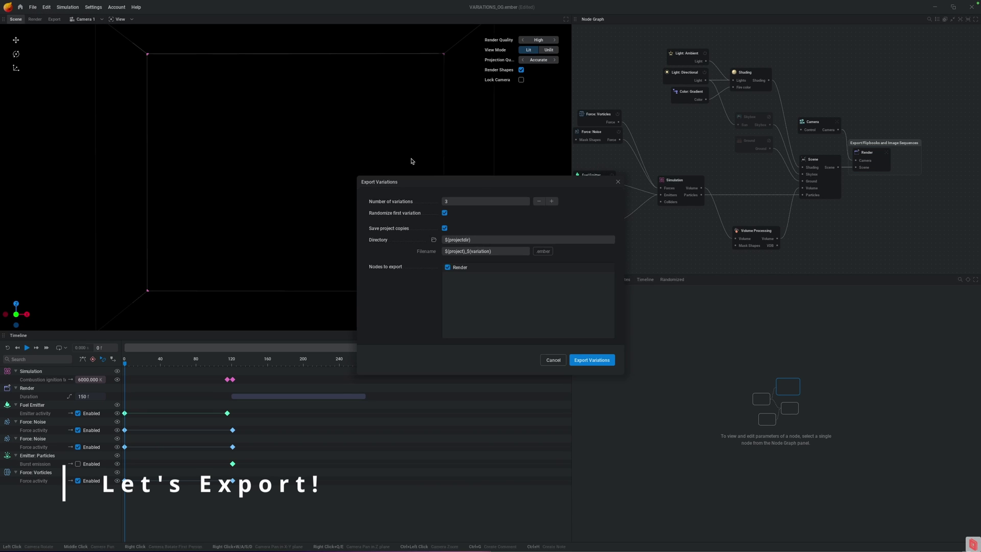
left_click_drag(475, 188, 365, 135)
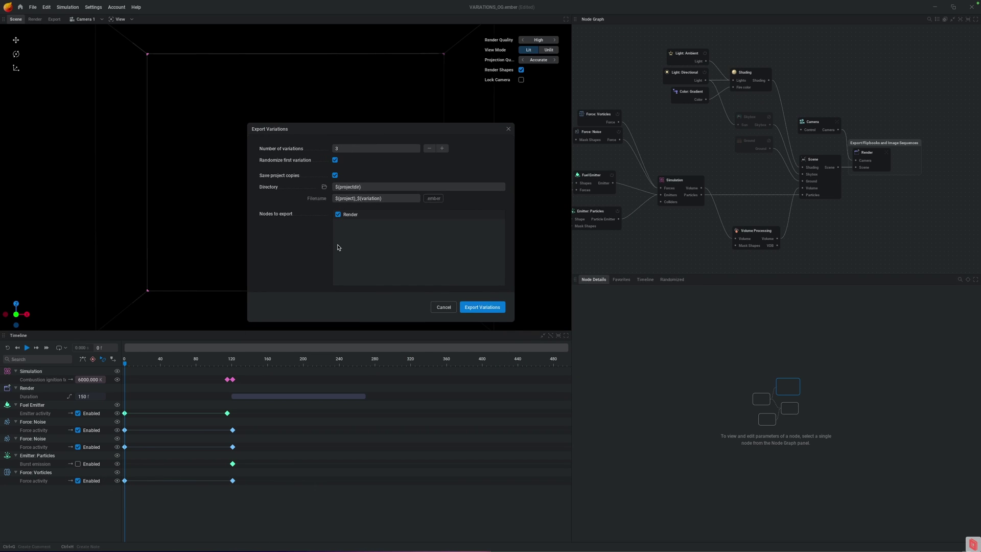
left_click(495, 307)
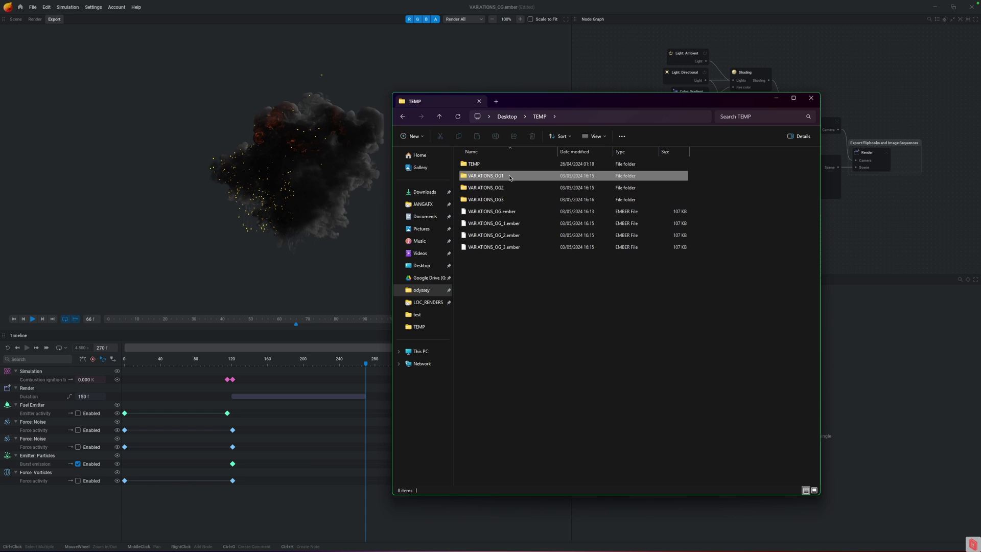
Browse the VARIATIONS_OG1 and VARIATIONS_OG2 folders to check their rendered frames.
left_click(482, 177)
double_click(482, 176)
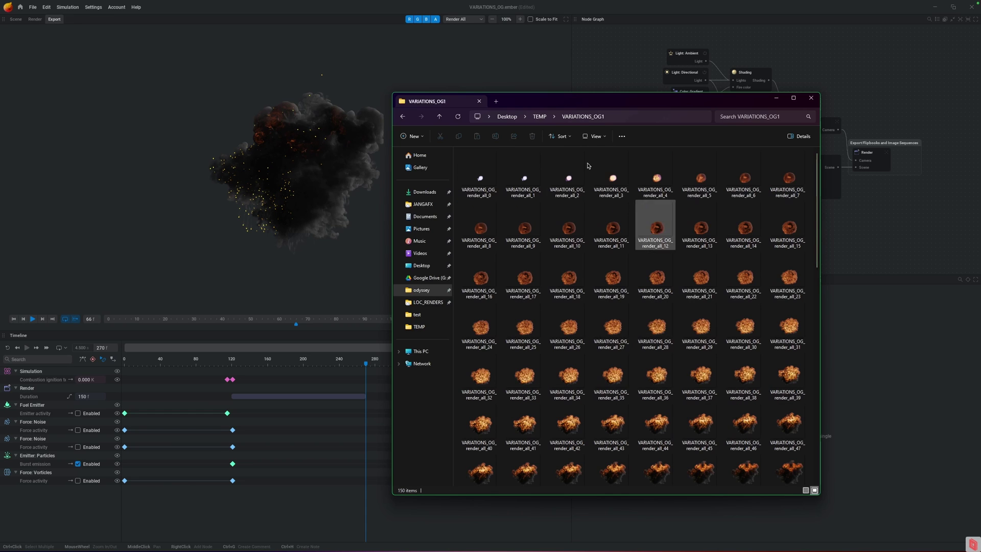
left_click(439, 117)
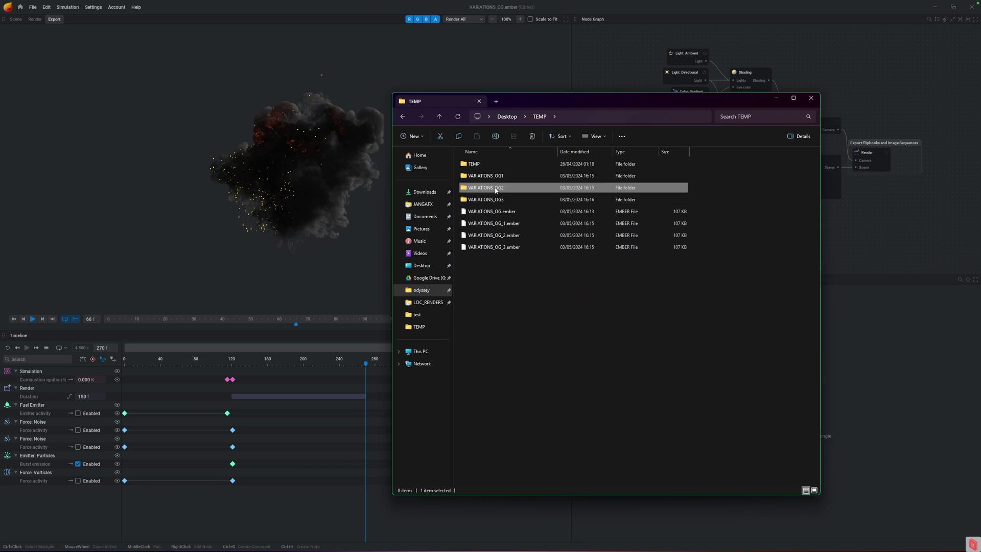
double_click(562, 189)
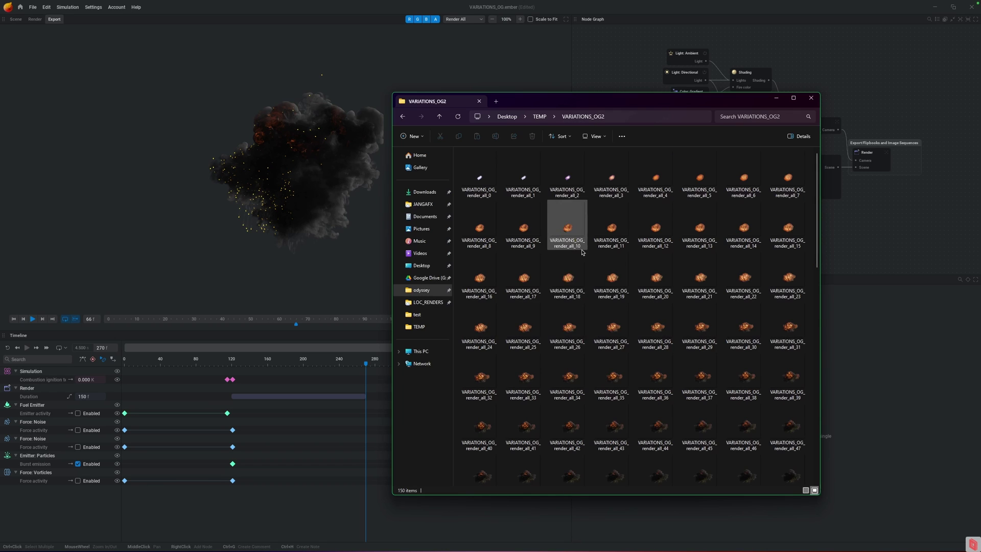
left_click(439, 116)
Look over the VARIATIONS_OG_1, _2 and _3 .ember project copies in TEMP.
left_click(511, 223)
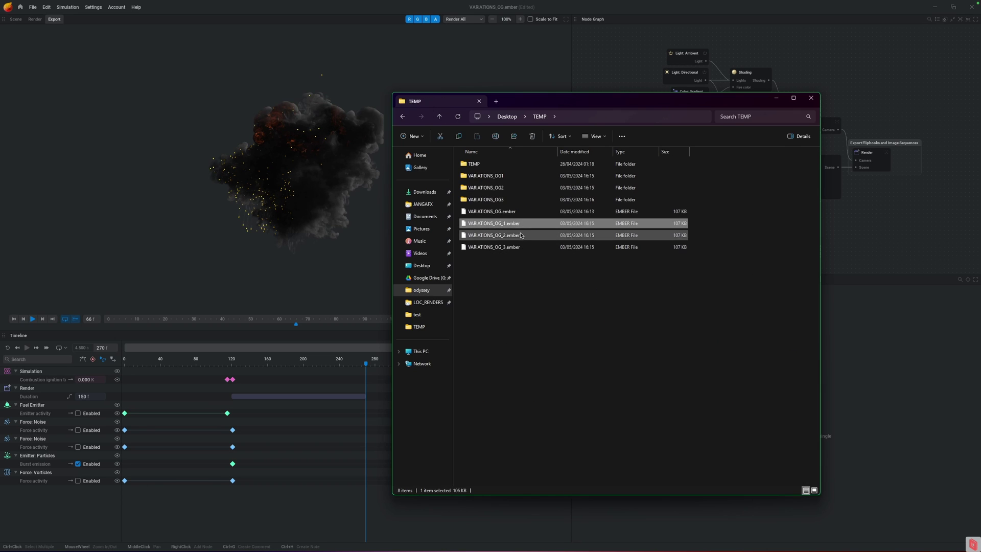
left_click(518, 237)
left_click(518, 246)
left_click(524, 227)
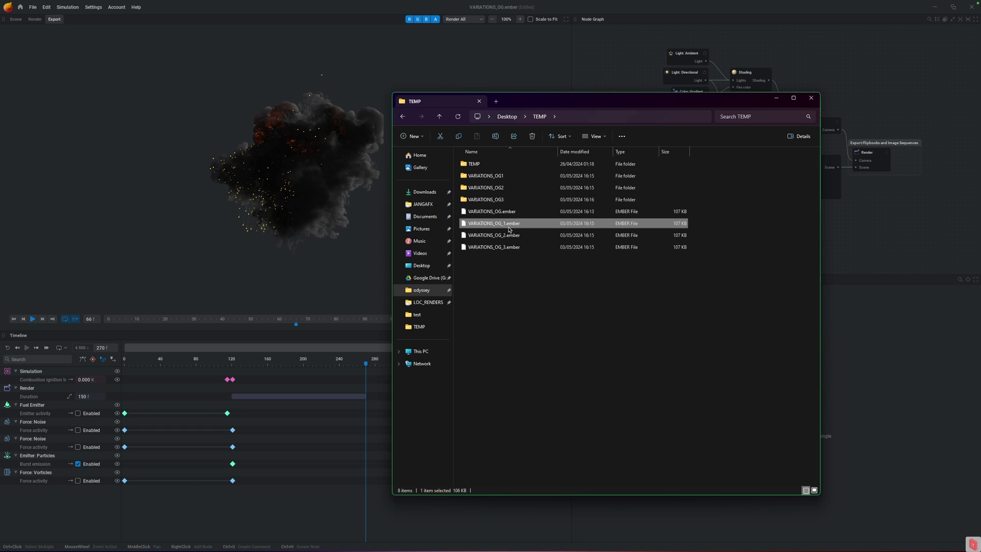
Recheck the 150 frames in VARIATIONS_OG2 and the .ember copies, then minimize File Explorer.
left_click(515, 187)
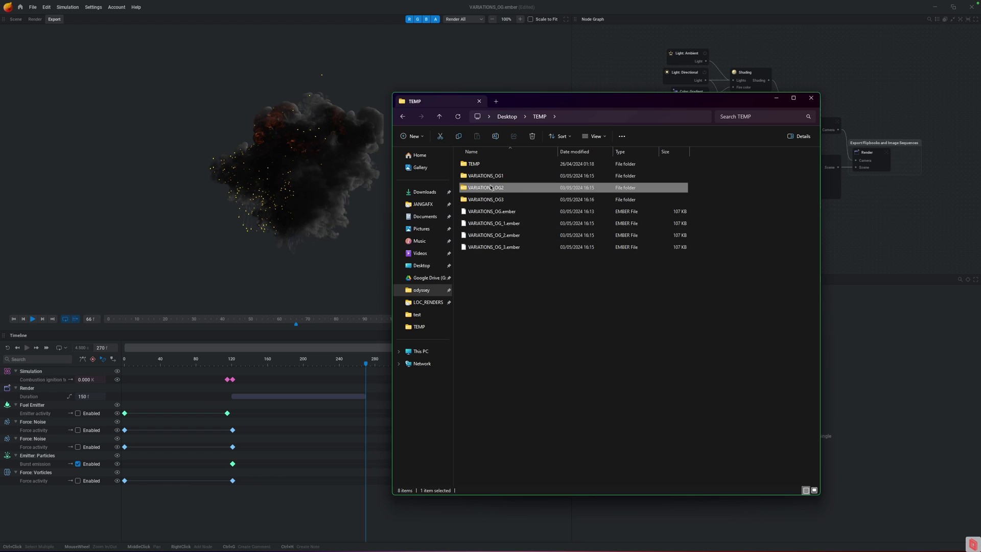
double_click(490, 188)
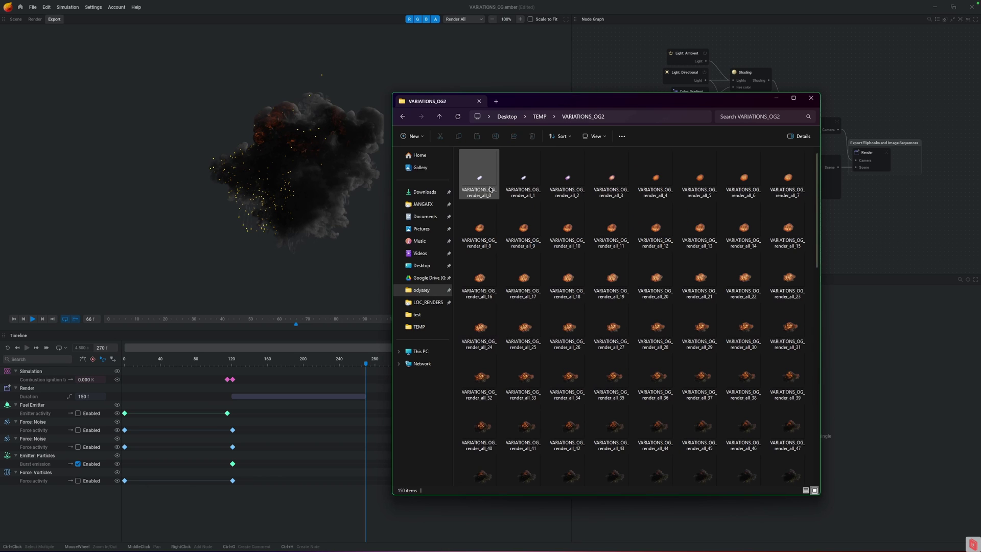
left_click(440, 117)
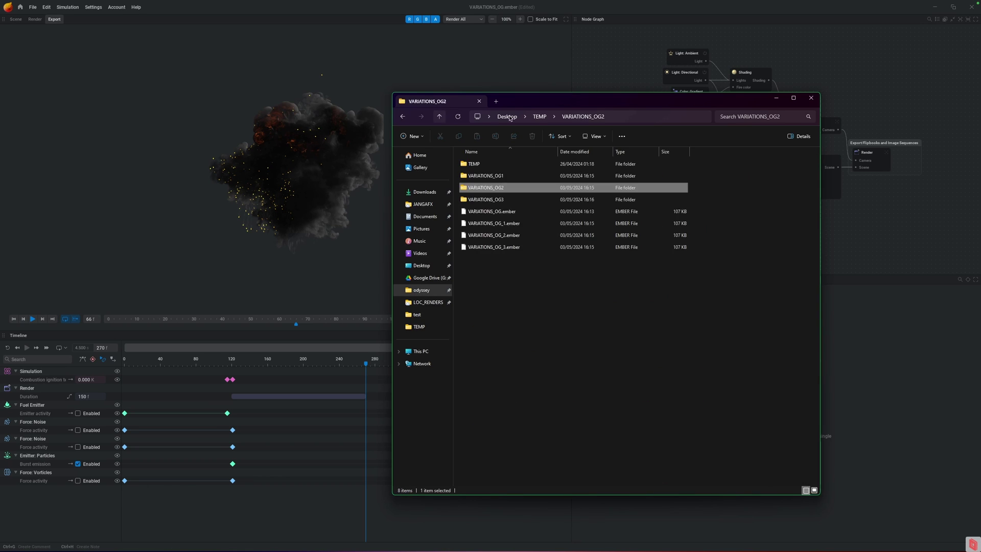
left_click(503, 235)
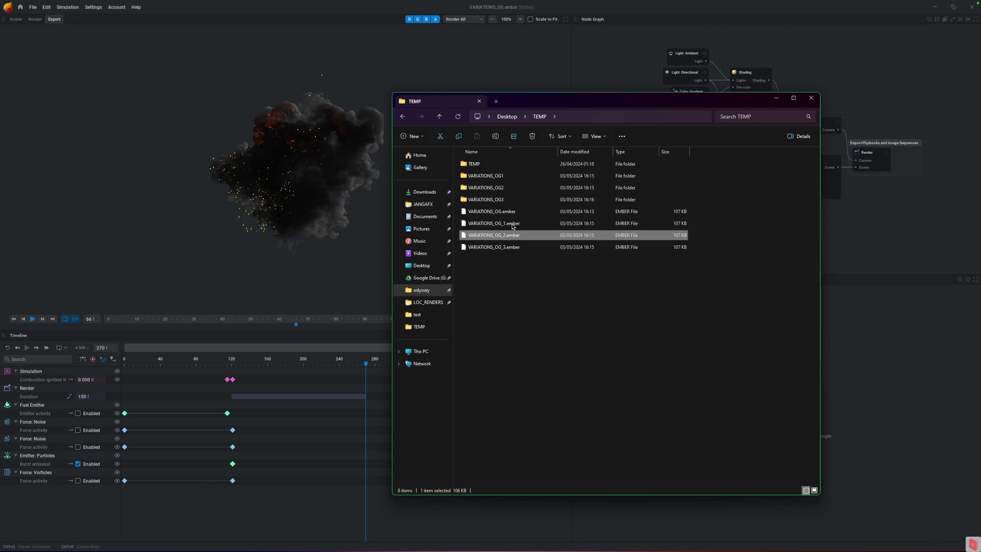
key("Up")
left_click(581, 273)
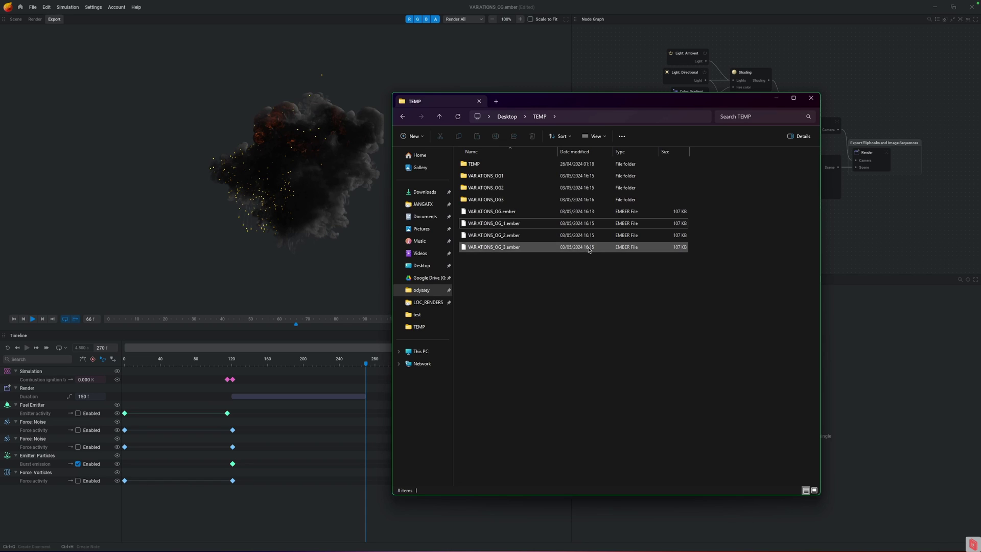
left_click(775, 100)
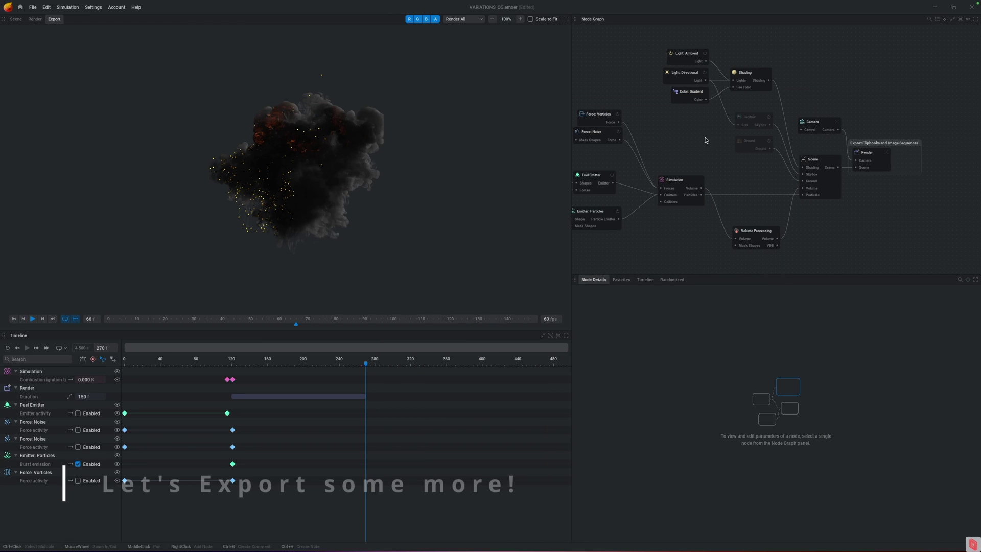
Inspect the Simulation, Force: Vorticles and Shape: Primitive nodes, then pause playback at frame 214.
middle_click_drag(685, 140, 771, 102)
left_click(771, 143)
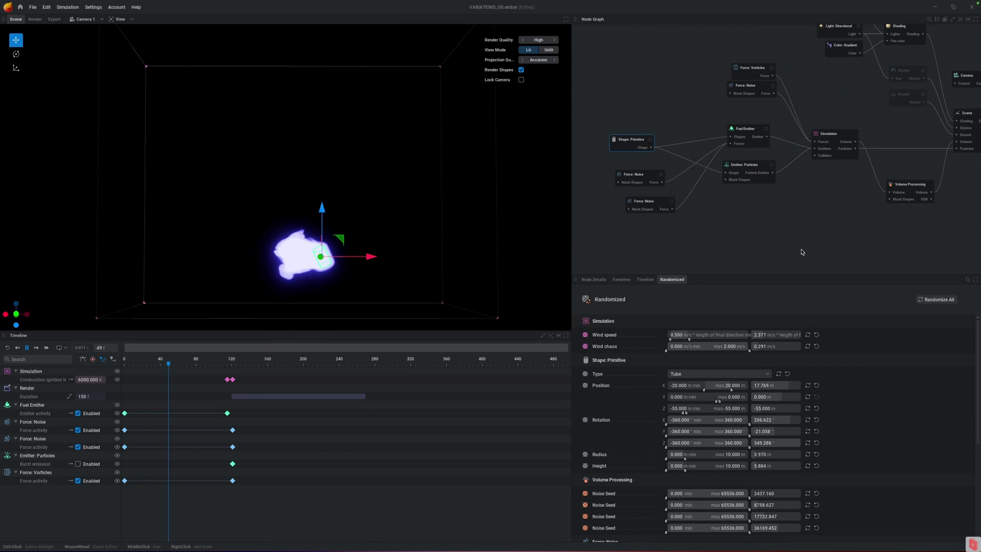
left_click(751, 71)
left_click(629, 147)
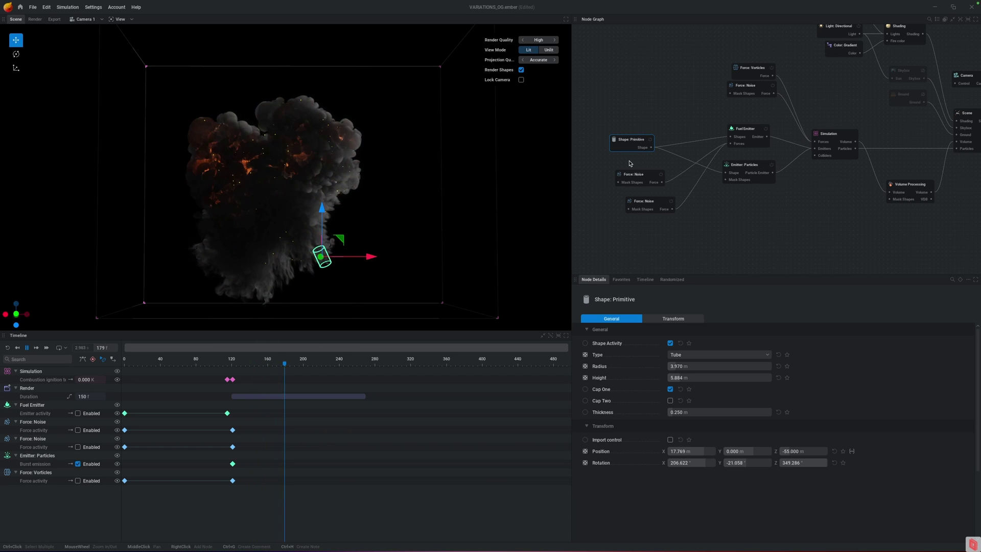
left_click(740, 225)
key("space")
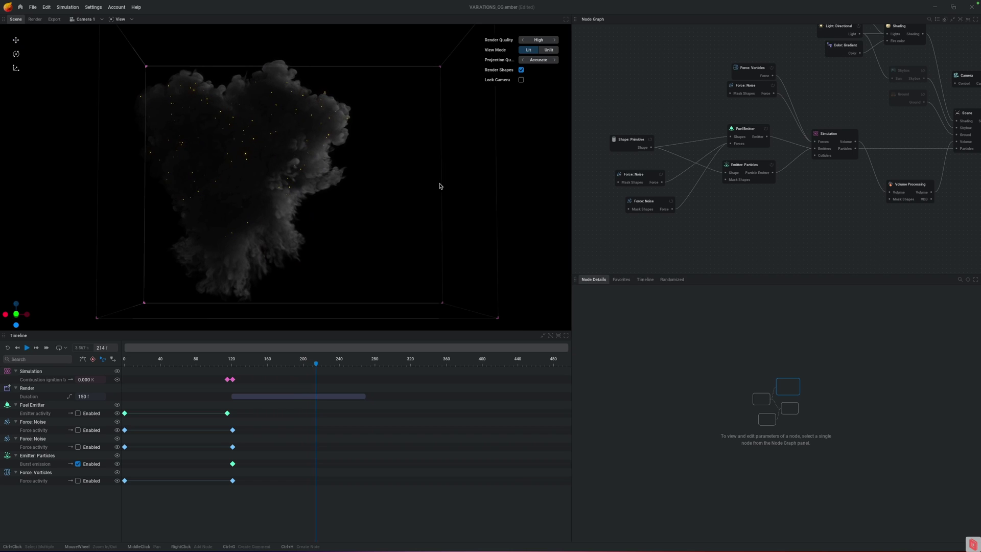
Bring up EmberGen's Export Variations dialog from the File menu.
left_click(33, 7)
key("Right")
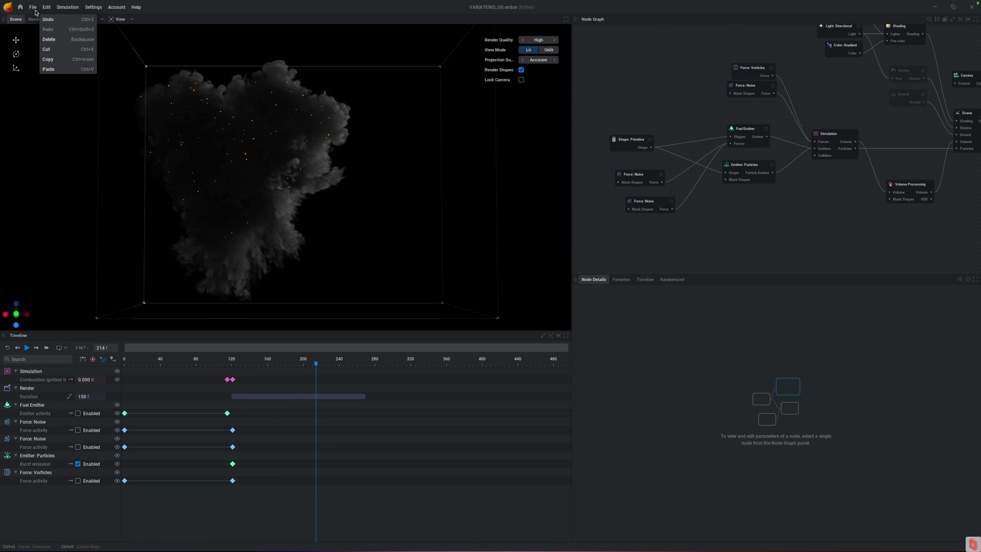
mouse_move(34, 8)
left_click(41, 107)
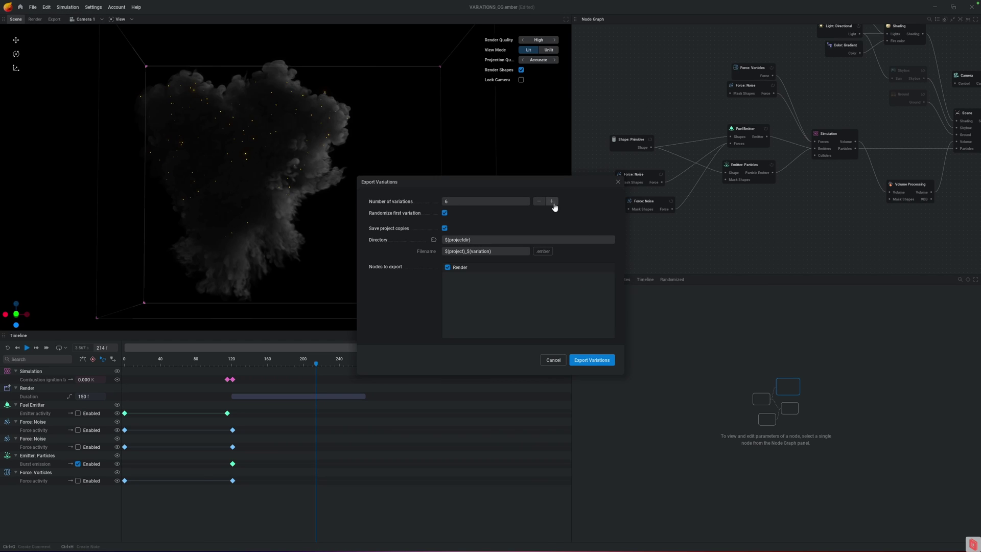
Snap the TEMP folder window to the right half, with EmberGen on the left.
key("alt+Tab")
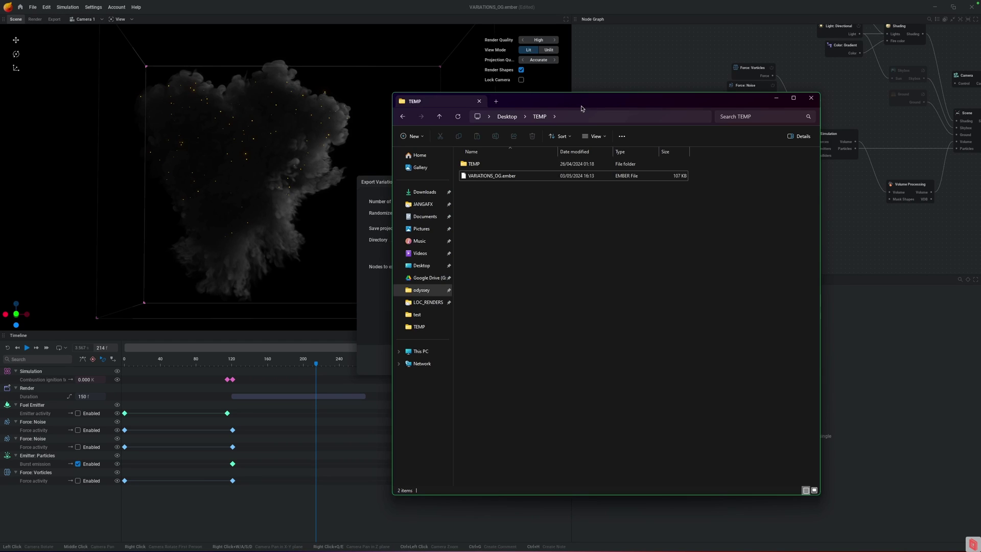
key("super+Right")
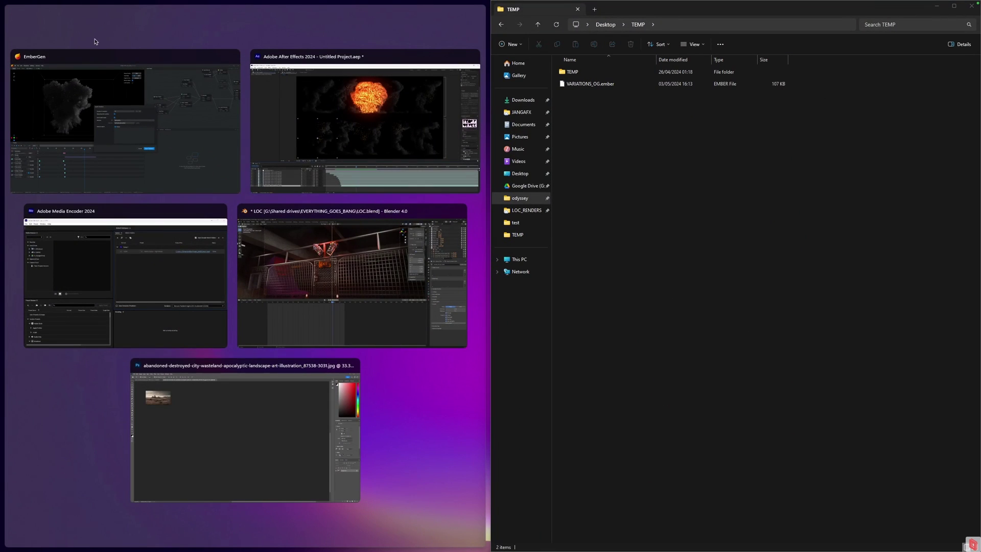
left_click(192, 80)
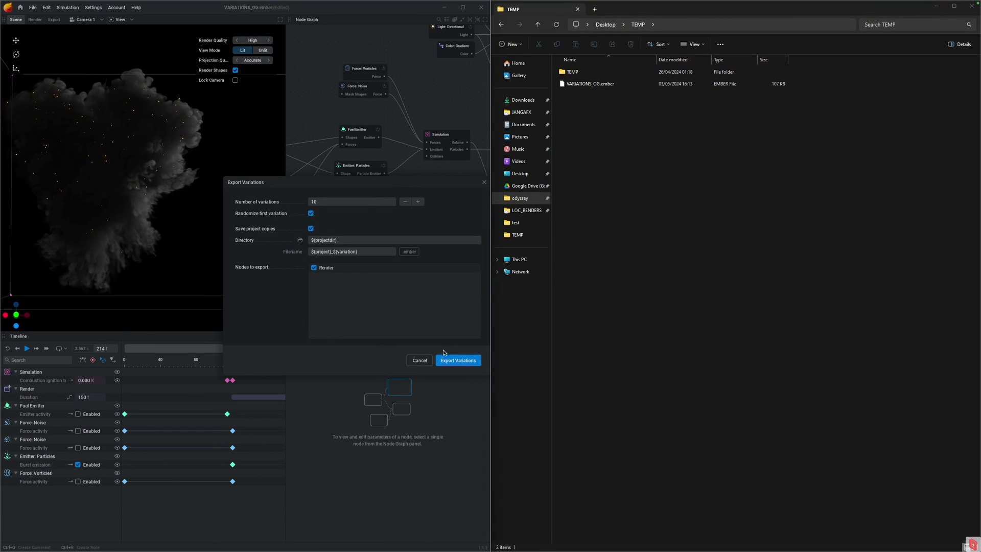
Run Export Variations with Number of variations set to 10.
left_click(451, 362)
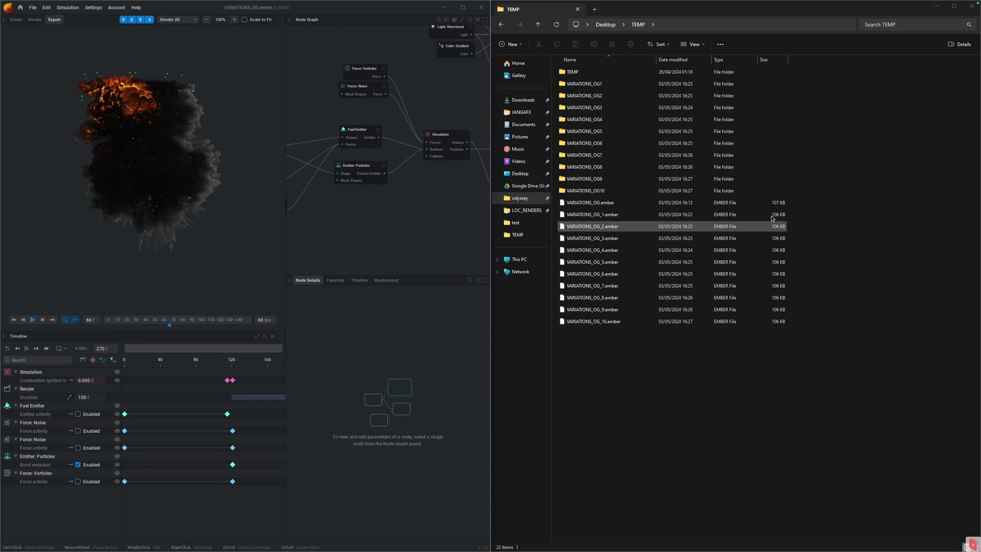
Check the VARIATIONS_OG1 folder, then restore EmberGen to full screen on its Randomized tab.
left_click(685, 83)
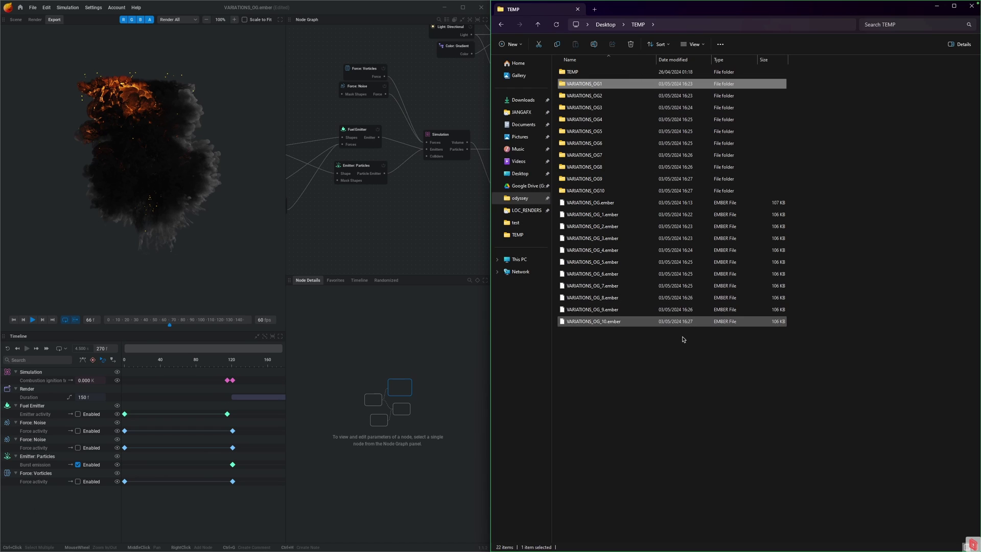
left_click(676, 391)
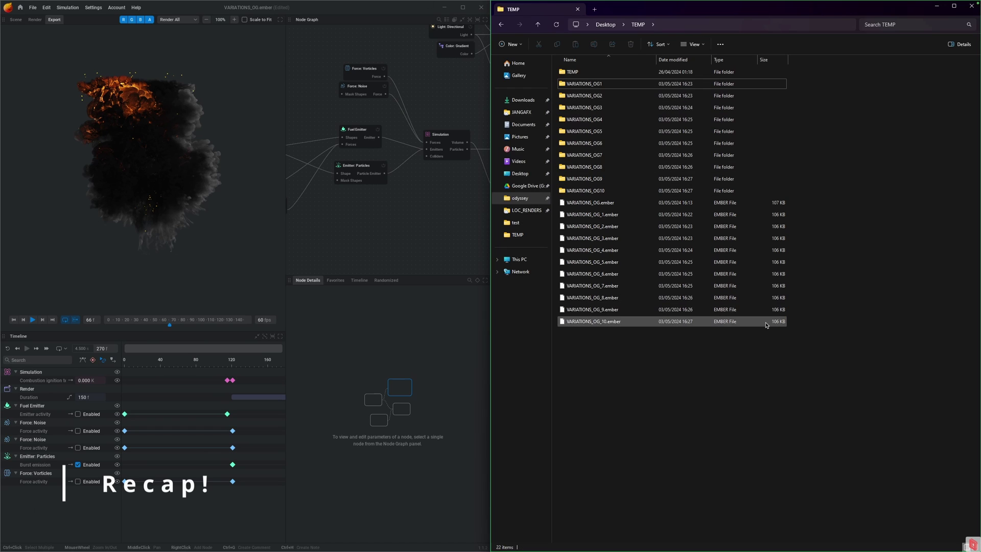
double_click(401, 8)
double_click(402, 14)
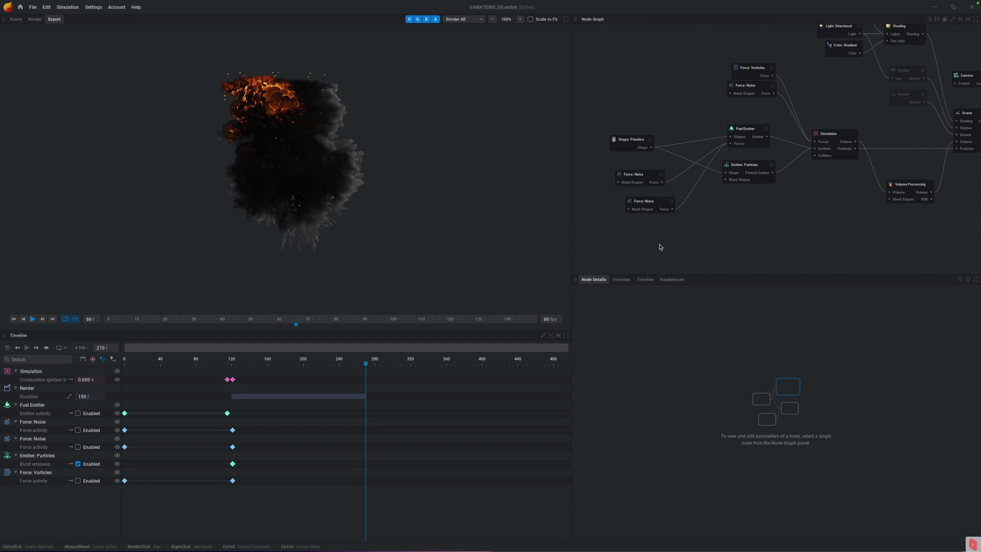
left_click(677, 280)
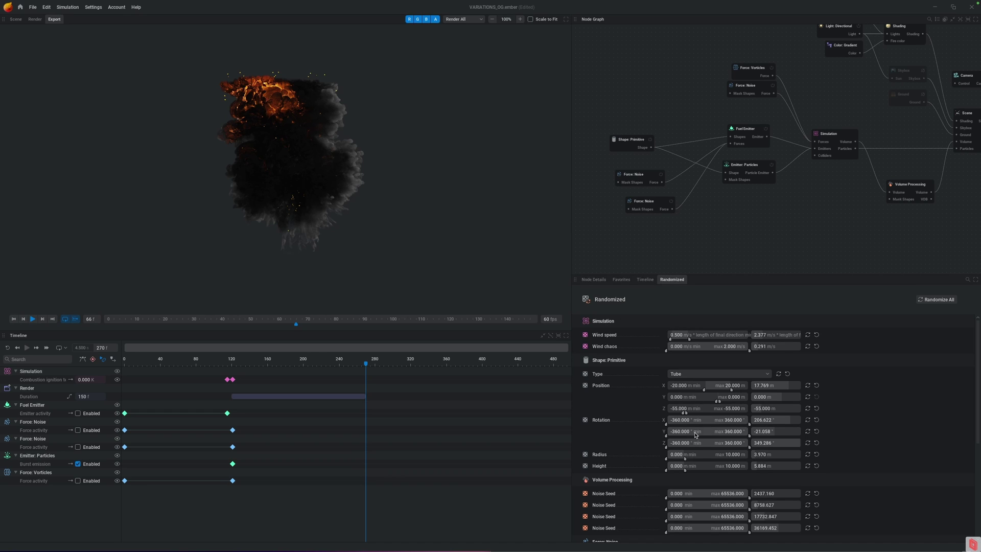
Review the randomized parameter ranges and the Shape: Primitive node's overridden parameters.
scroll(695, 436, "down", 5)
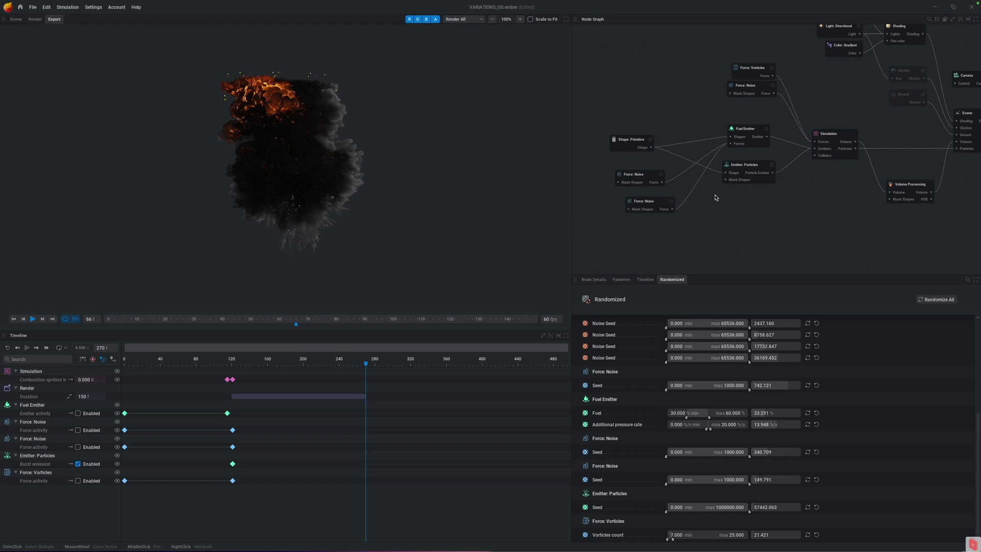
left_click(628, 145)
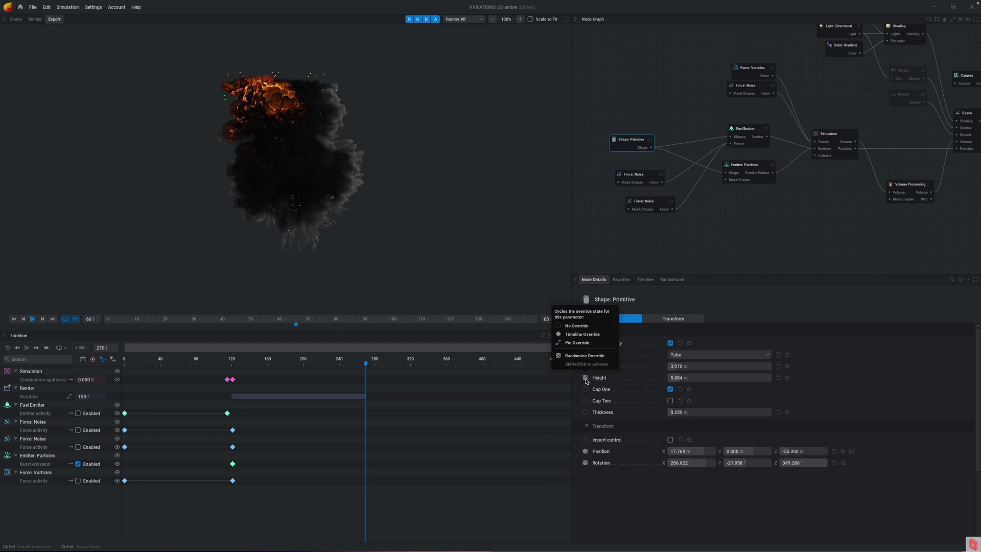
left_click(671, 280)
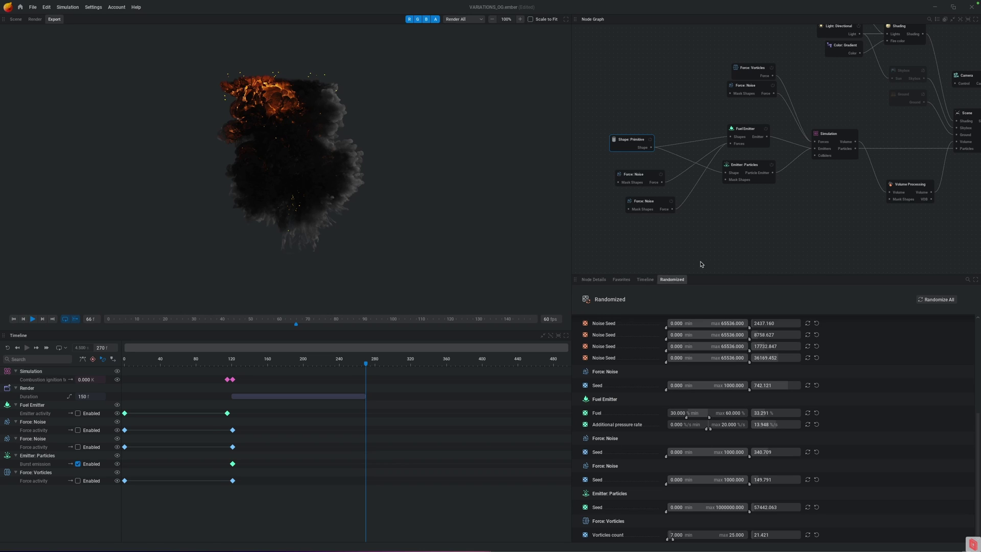
left_click(710, 241)
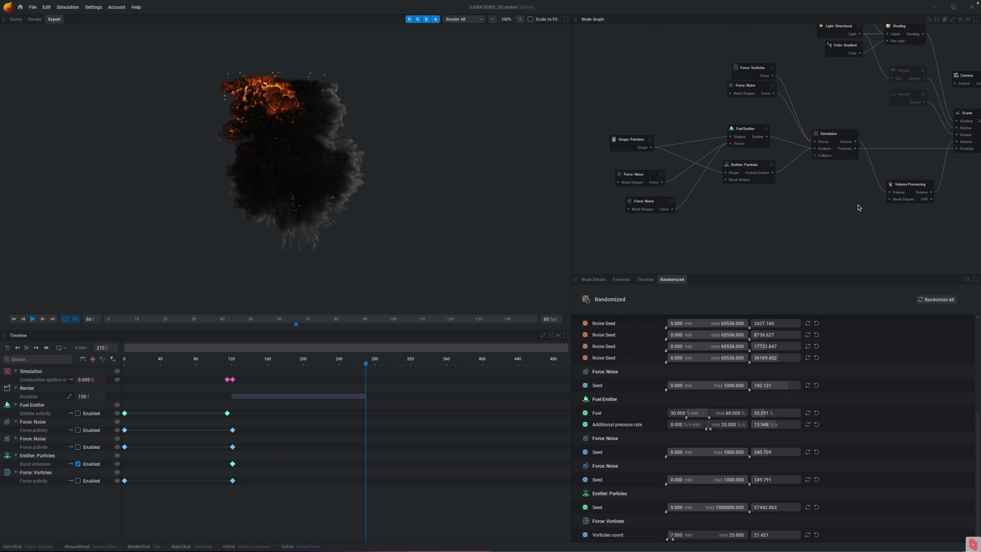
scroll(860, 209, "right", 5)
left_click(833, 125)
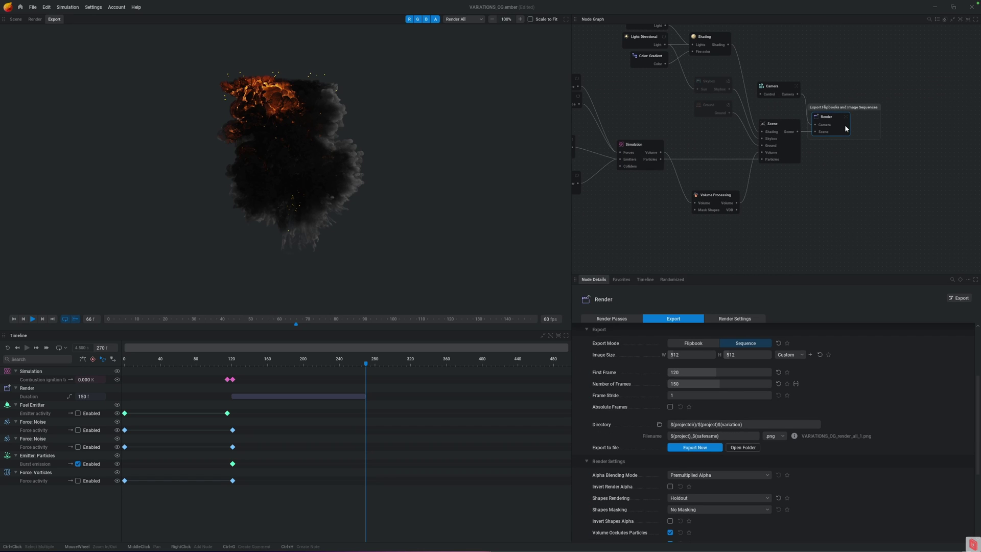
left_click(749, 424)
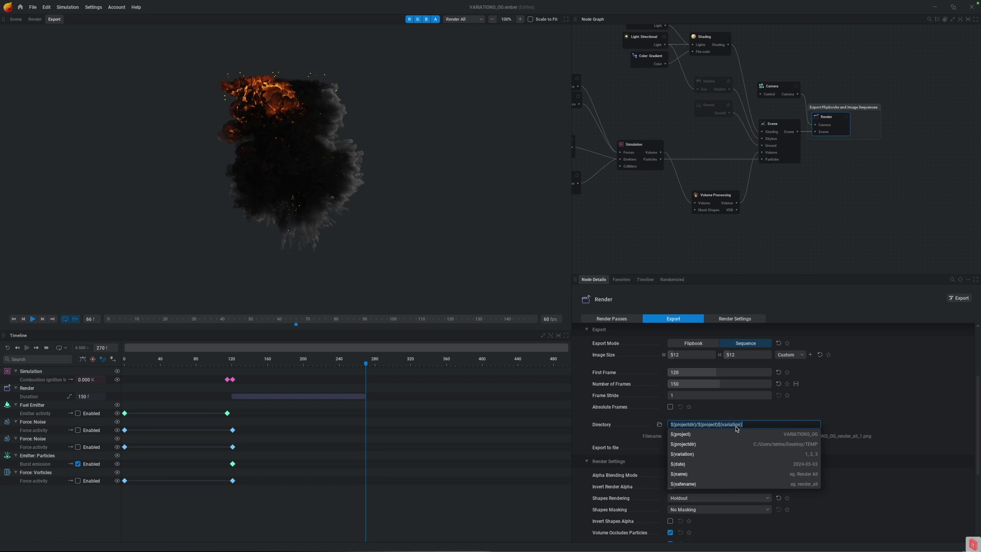
left_click(869, 397)
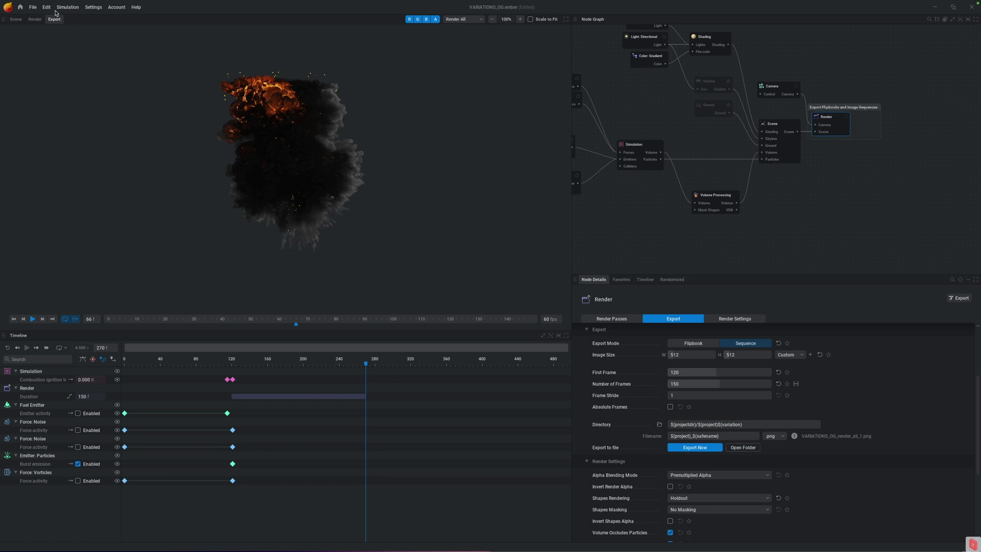
left_click(32, 7)
left_click(51, 105)
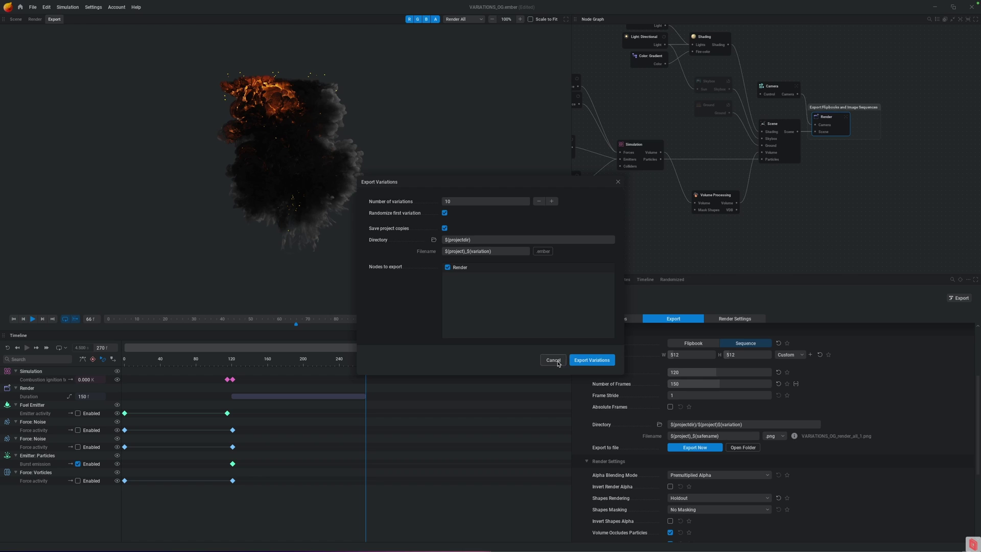
left_click(591, 360)
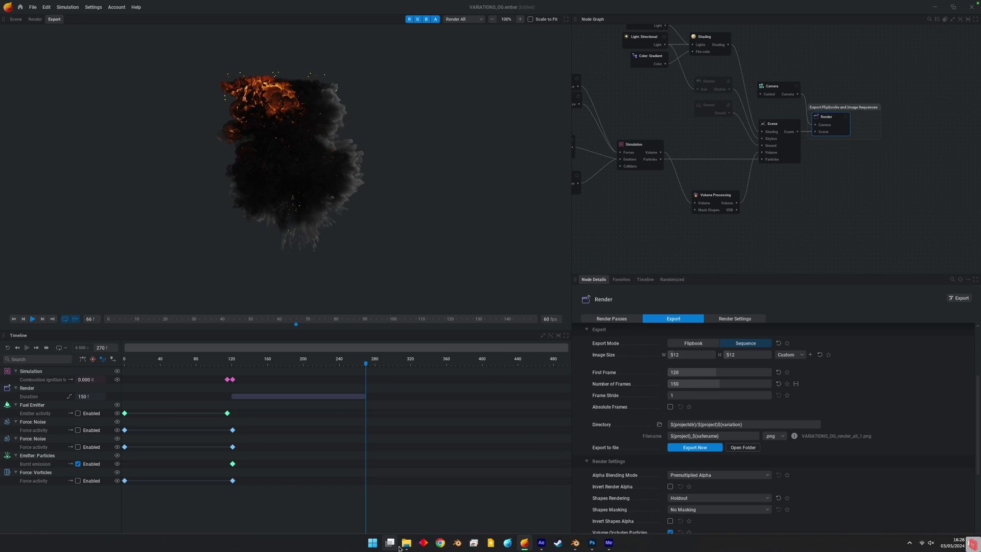
Restore the TEMP File Explorer window from the taskbar.
left_click(406, 543)
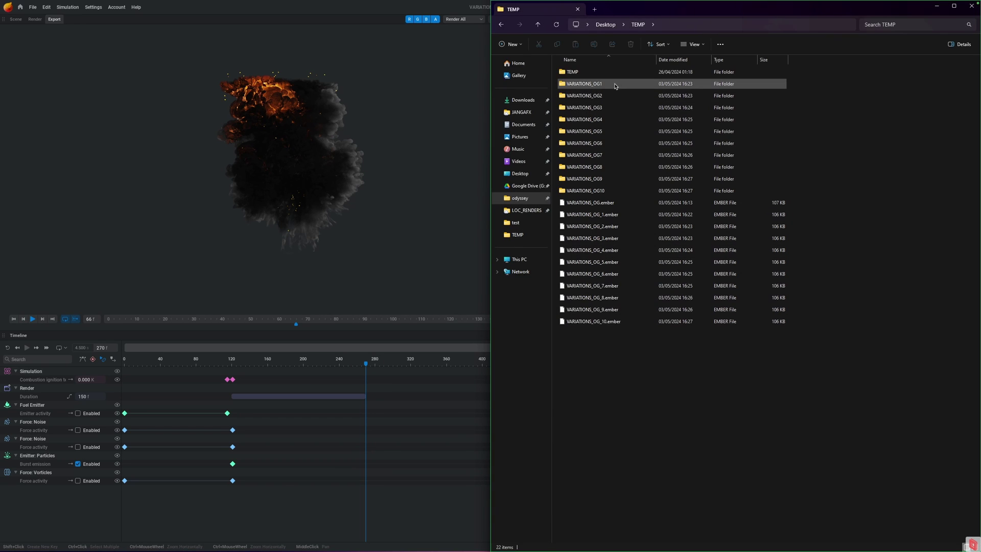